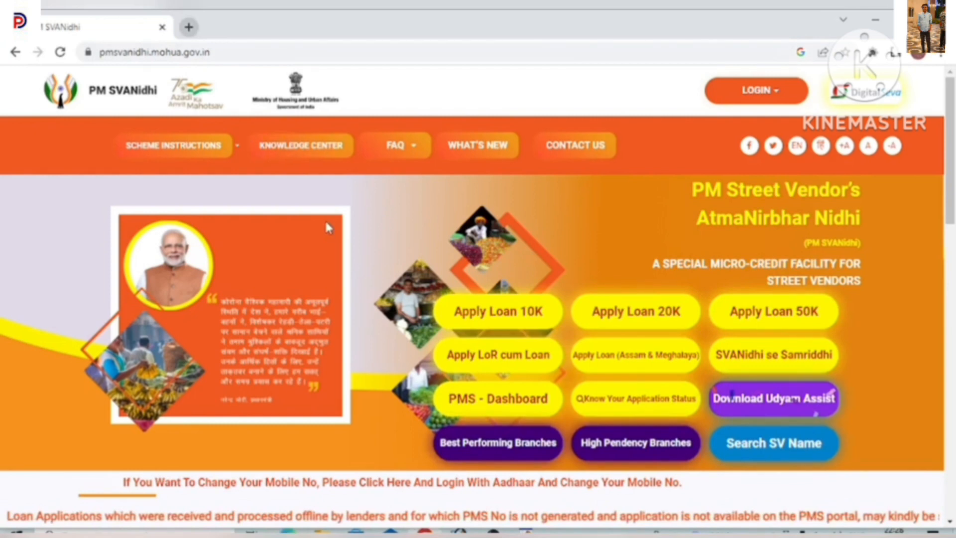
Search for svanidhi in a new tab and open the PM SVANidhi website from the results
key(ctrl+t)
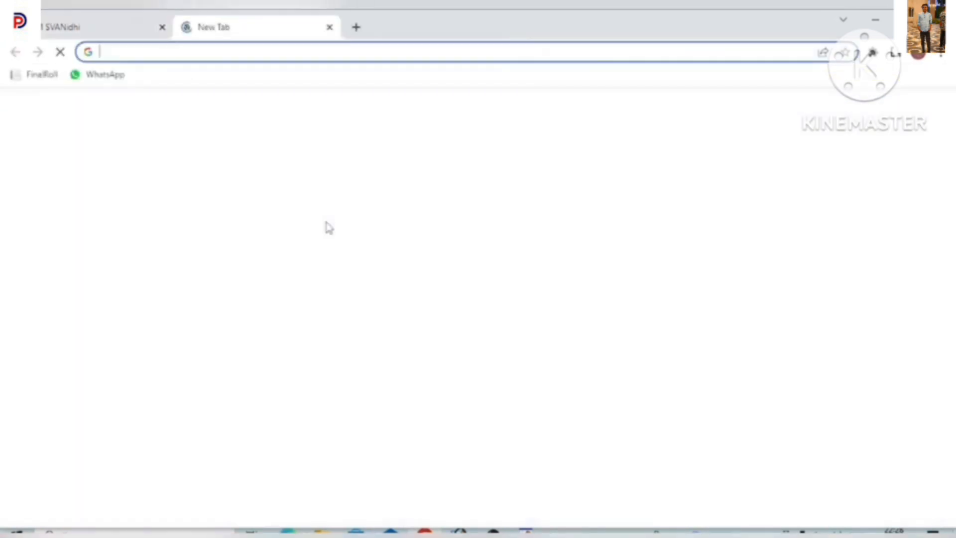
click(178, 51)
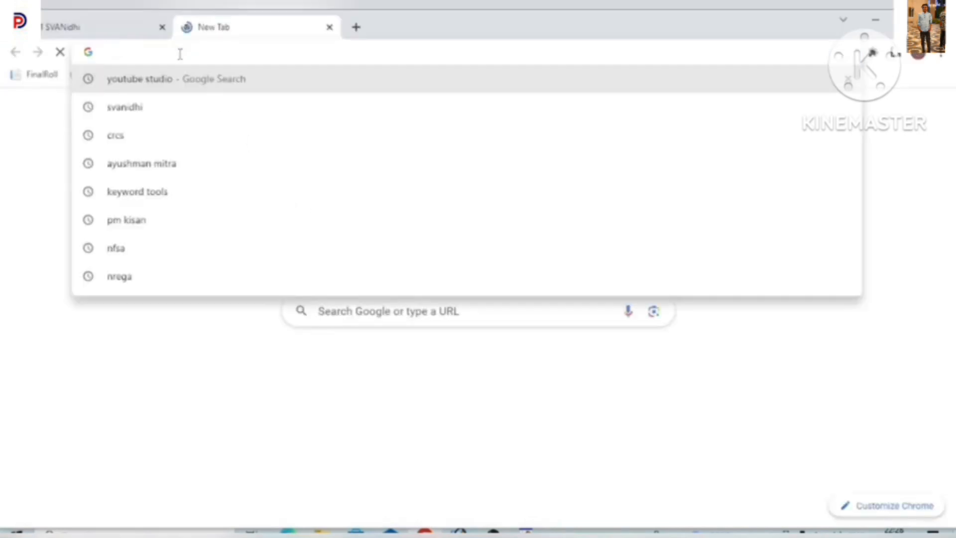
click(134, 118)
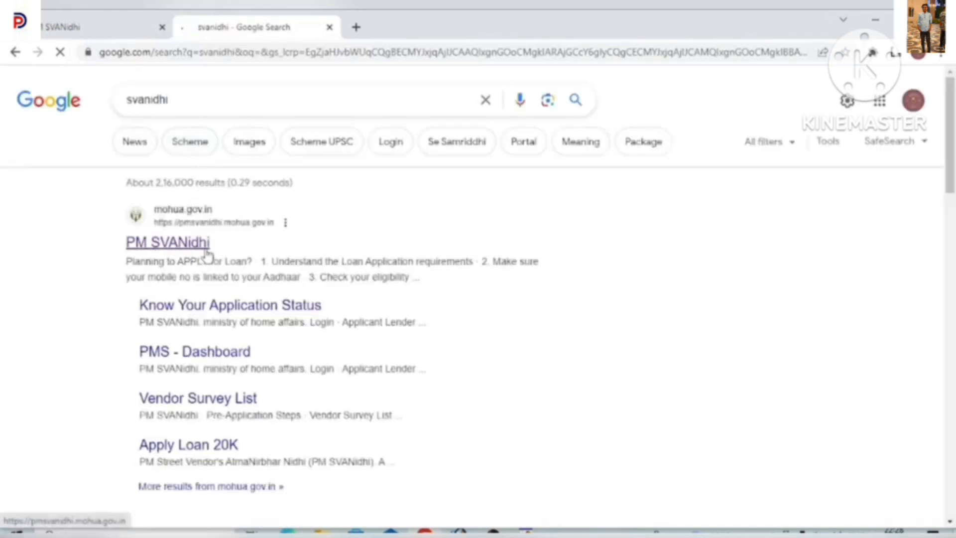
click(178, 245)
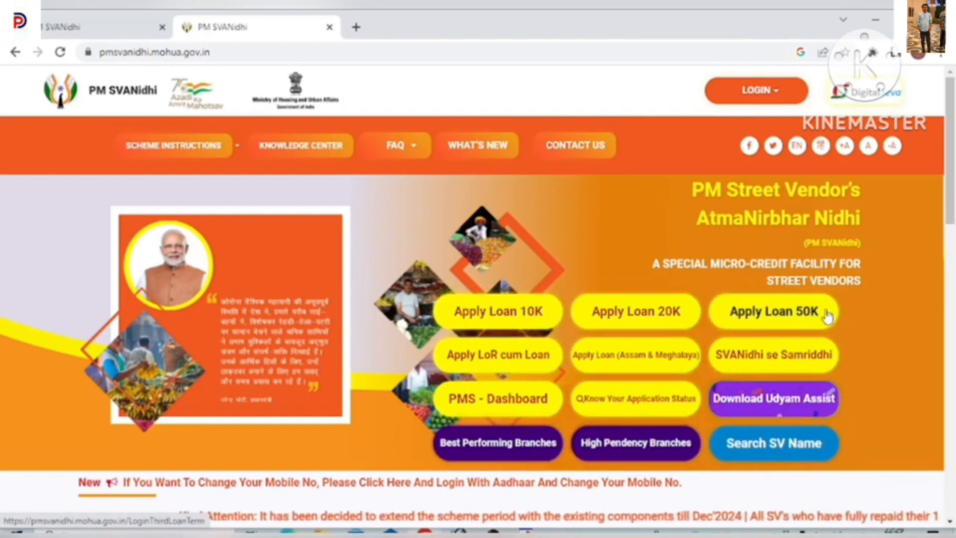
Examine the three steps required before applying for a loan in the Planning to APPLY for Loan section of the home page
scroll(828, 315, down, 5)
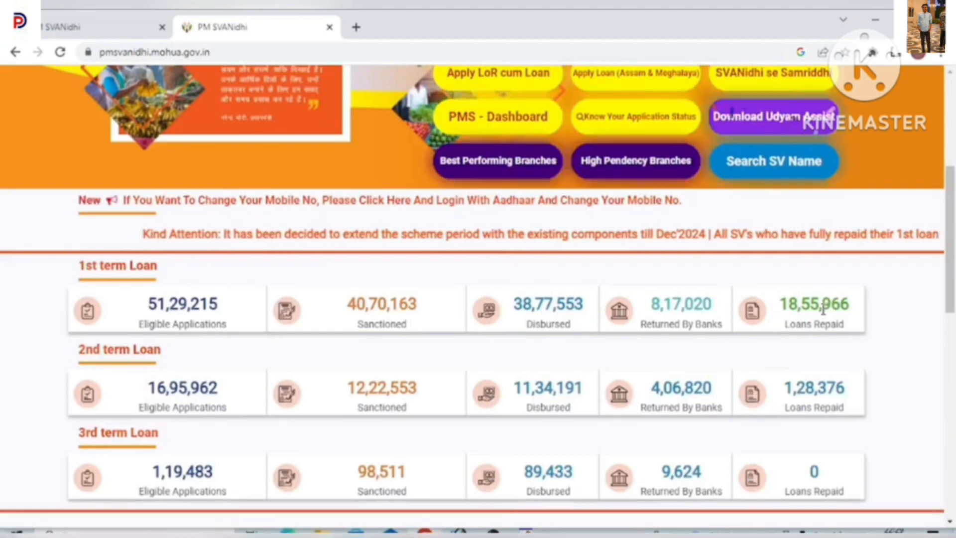
scroll(823, 309, down, 10)
scroll(823, 308, up, 1)
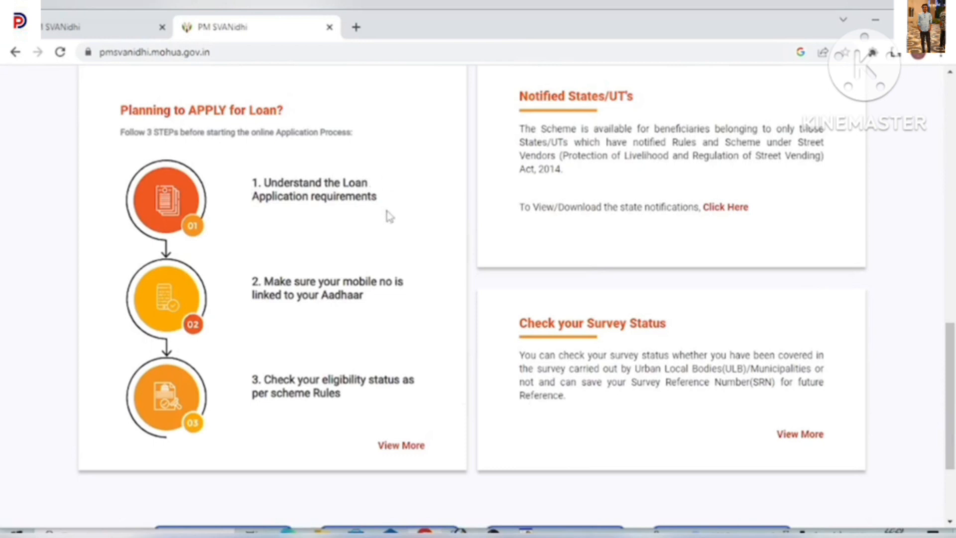
drag(272, 254, 213, 279)
click(243, 281)
triple_click(341, 278)
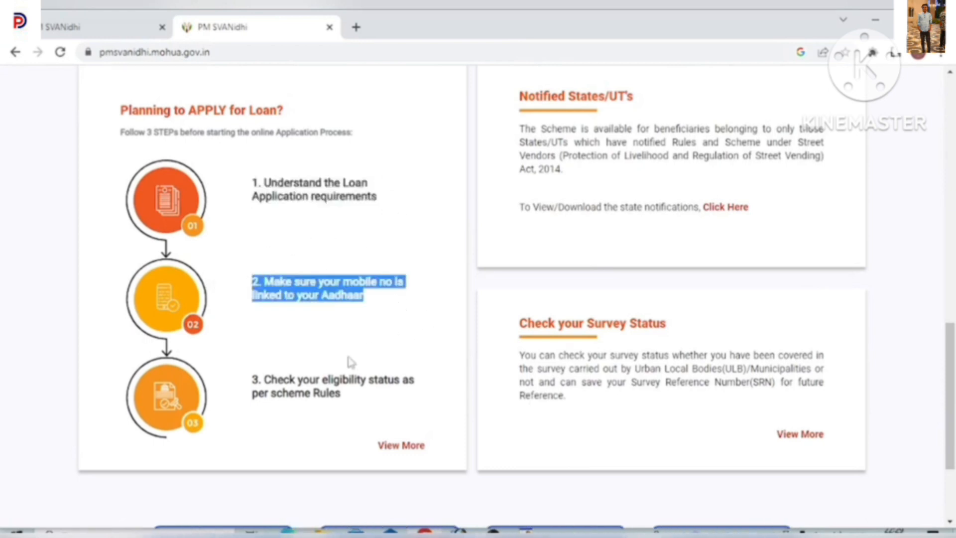
drag(233, 383, 416, 393)
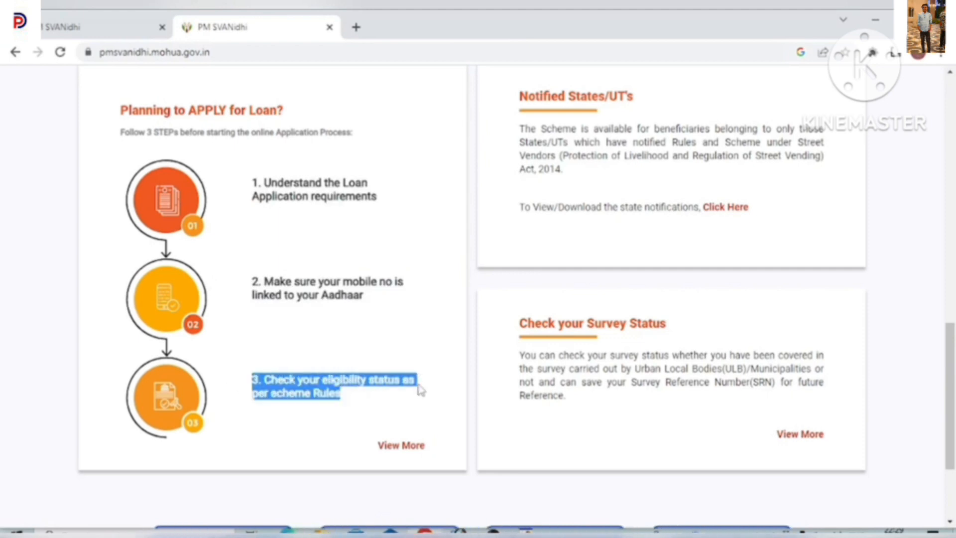
Review the 1st term Loan figures for eligible applications, sanctioned, disbursed, returned by banks and loans repaid
scroll(422, 390, up, 10)
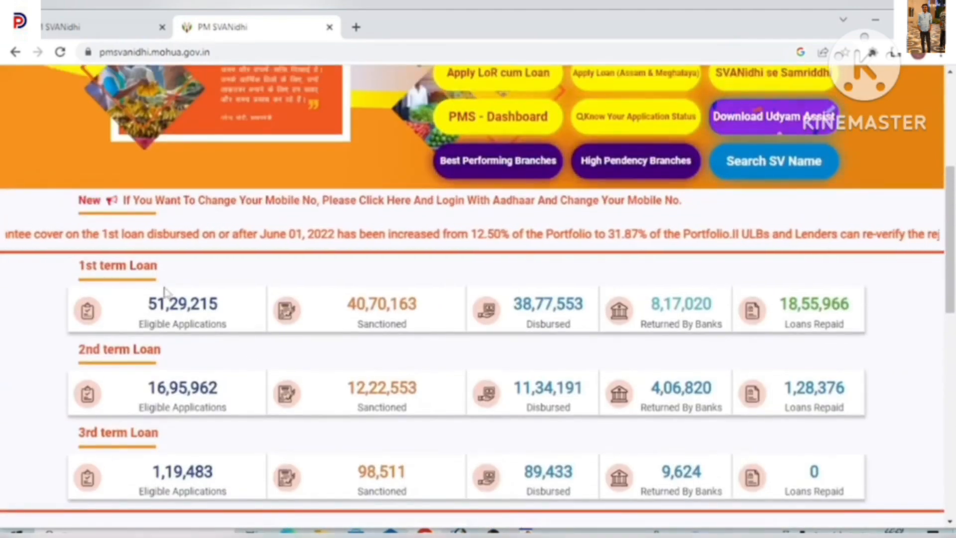
double_click(133, 303)
click(139, 305)
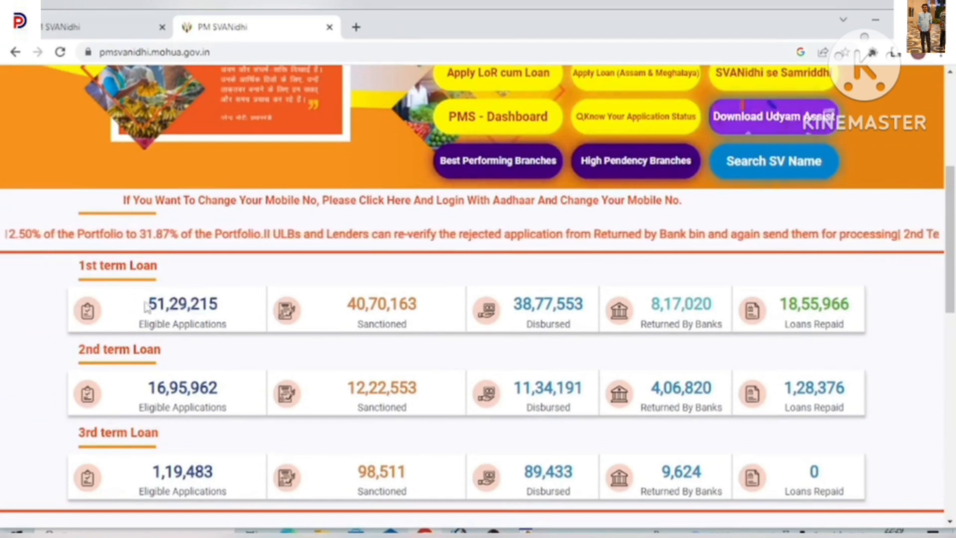
drag(143, 304, 224, 305)
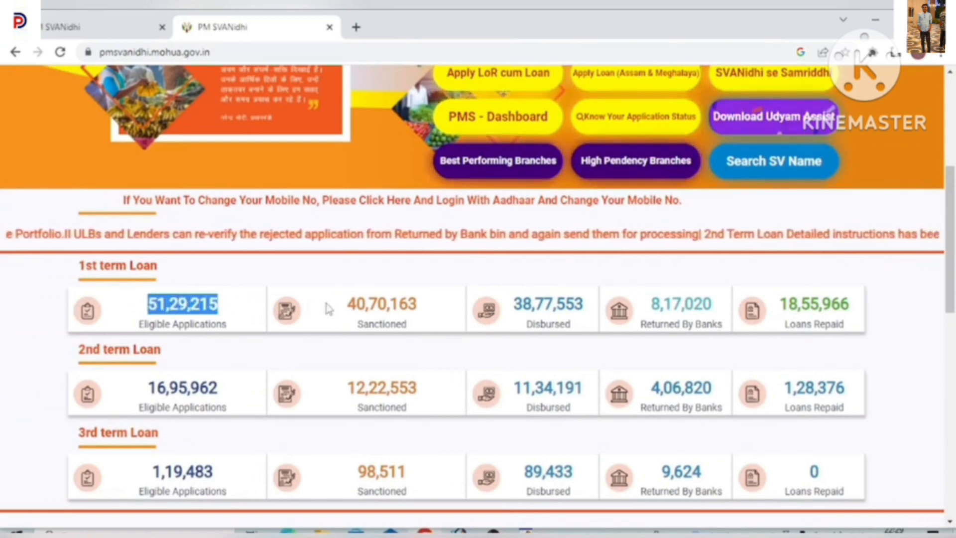
drag(346, 304, 428, 309)
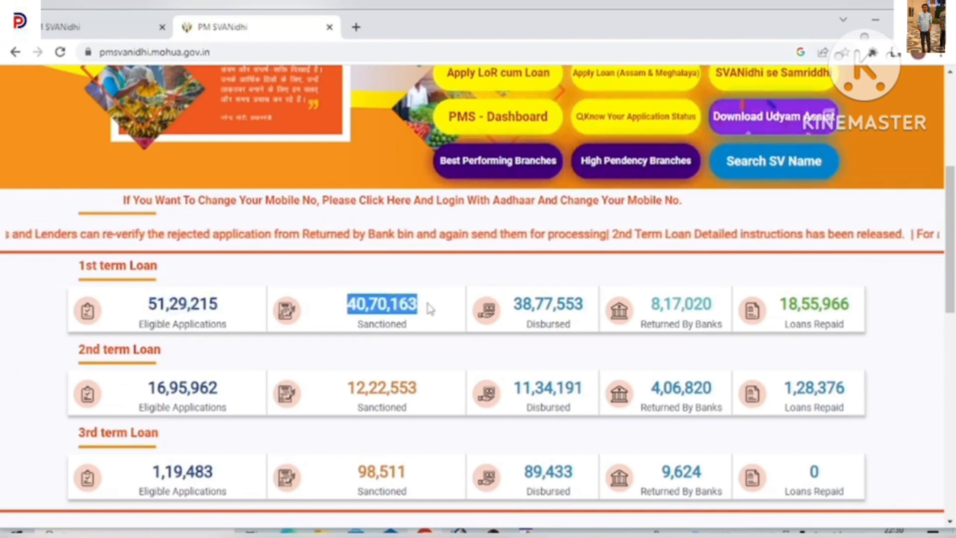
click(510, 309)
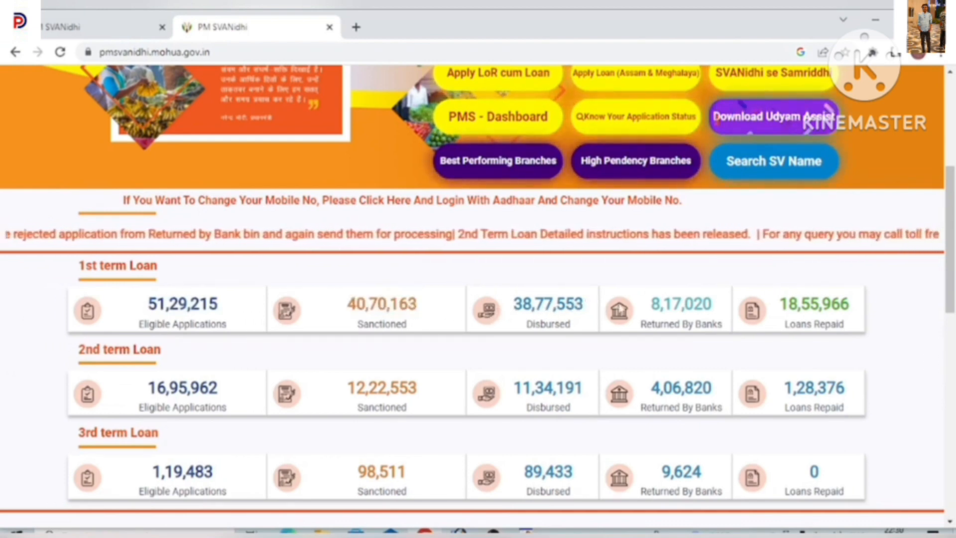
drag(512, 304, 584, 305)
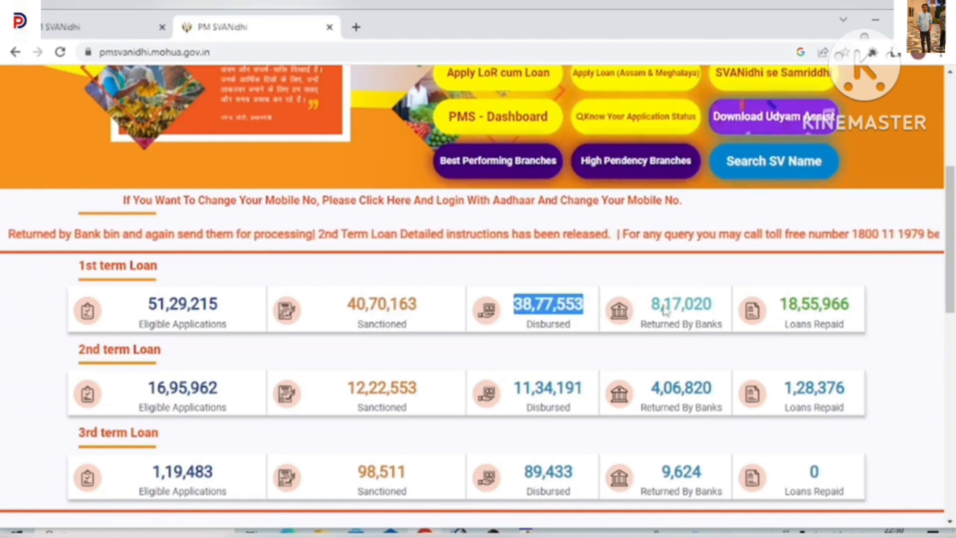
drag(717, 304, 650, 305)
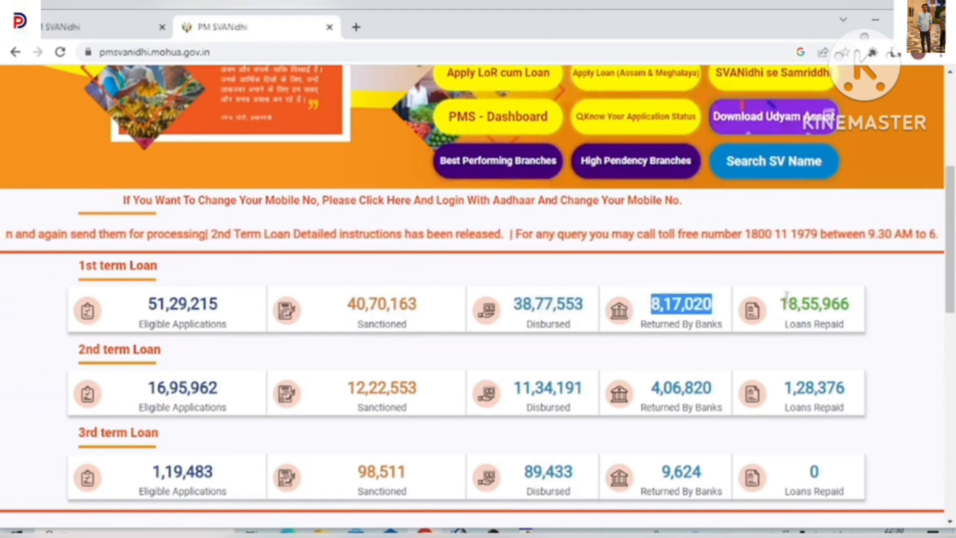
drag(781, 304, 853, 313)
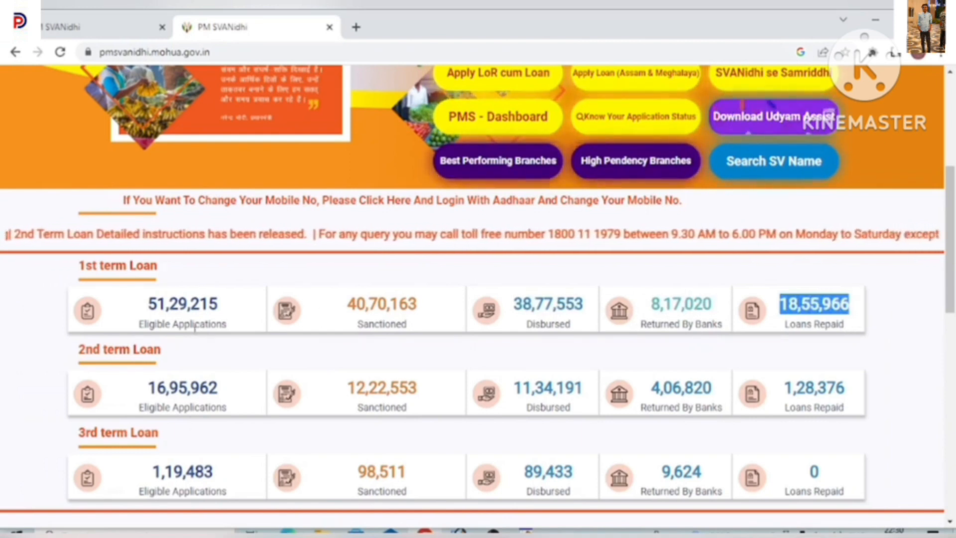
Review the 2nd and 3rd term Loan figures, from eligible applications to those returned by banks
scroll(190, 339, down, 3)
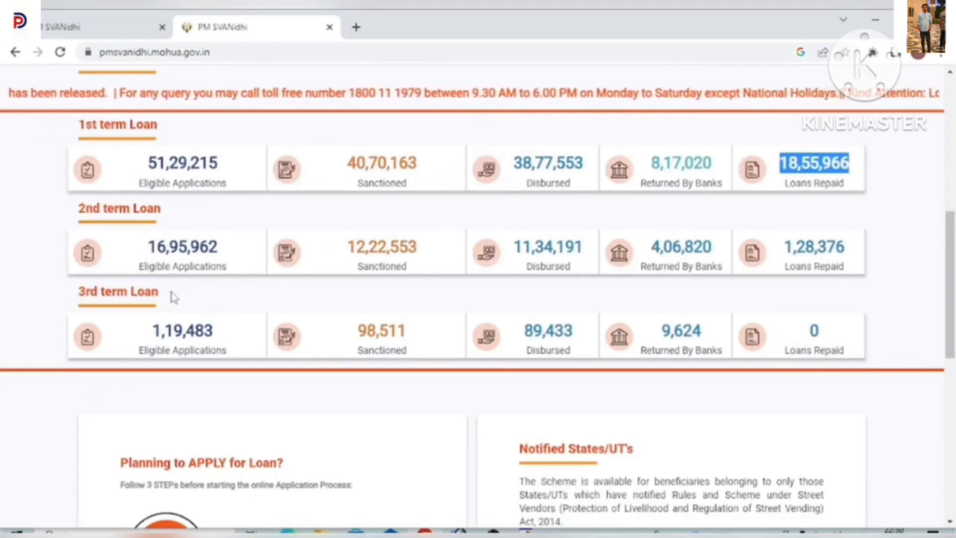
drag(116, 254, 343, 263)
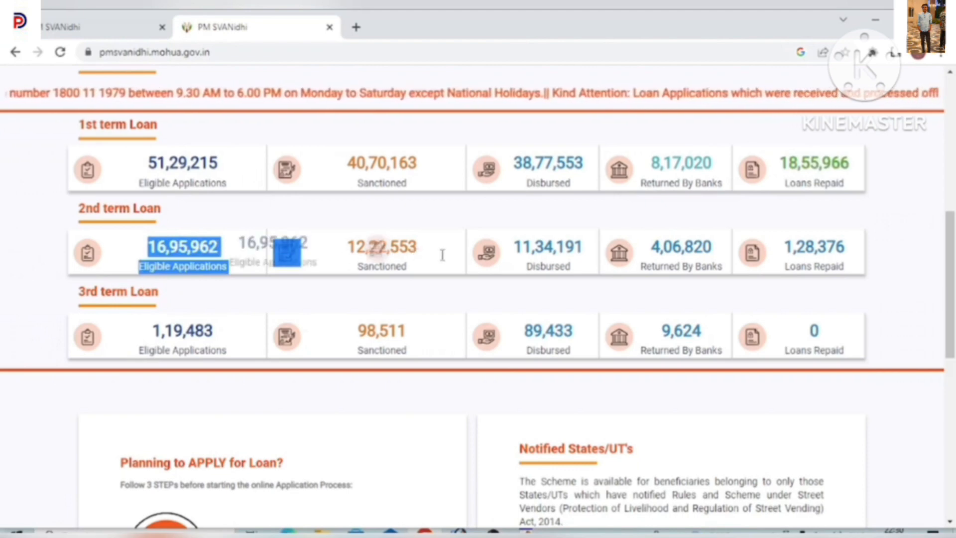
drag(513, 247, 588, 260)
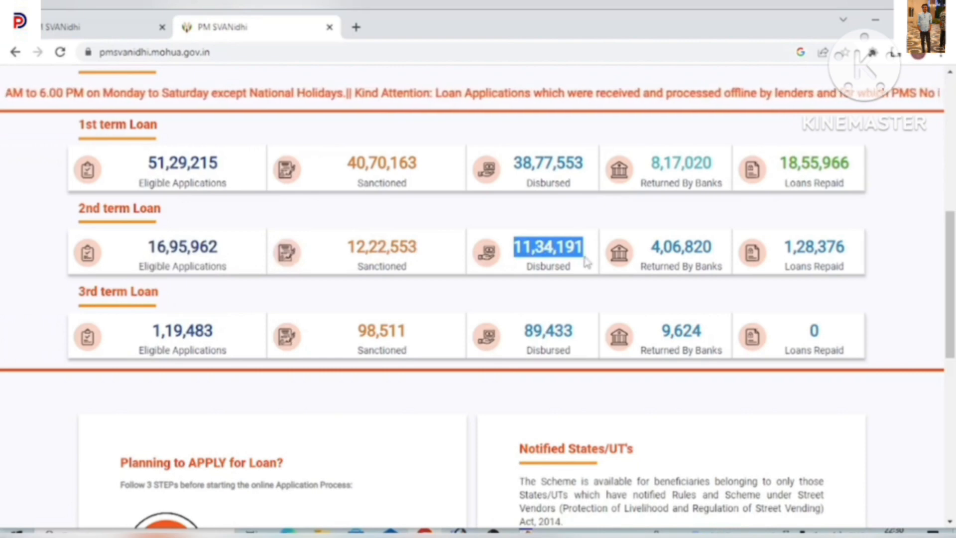
drag(651, 251, 738, 250)
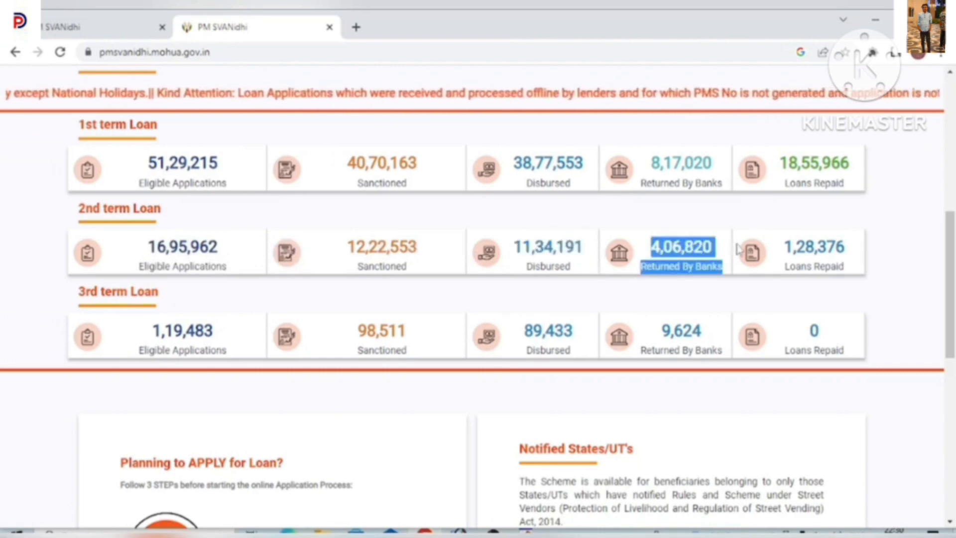
drag(145, 331, 227, 335)
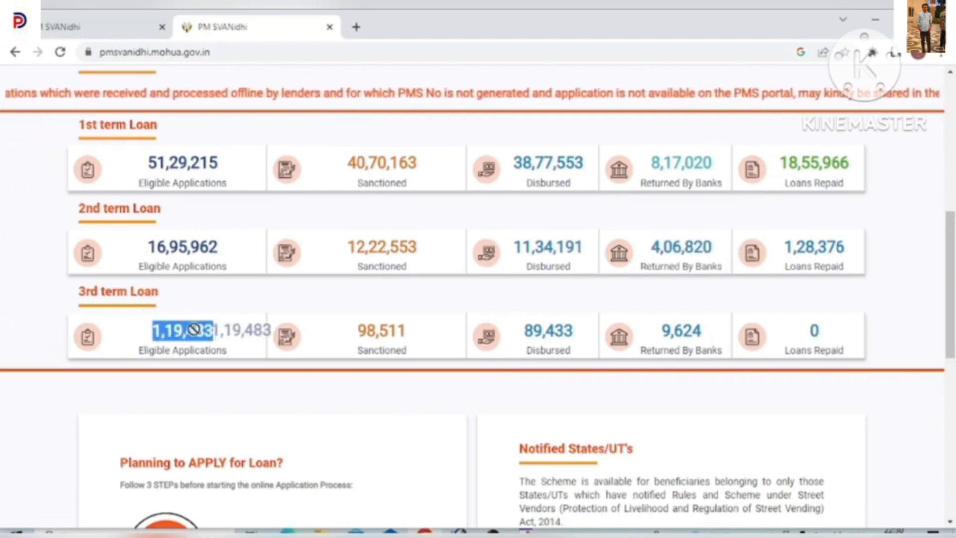
click(210, 326)
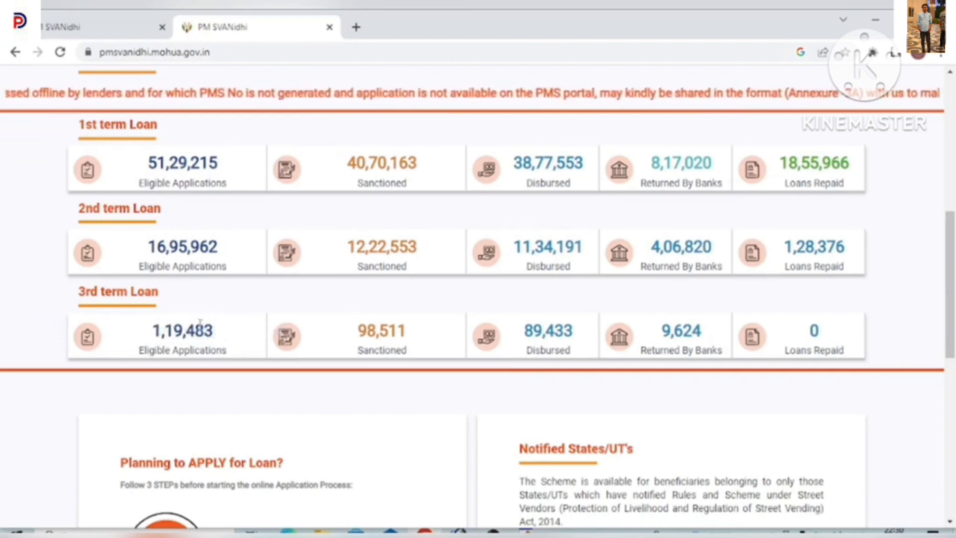
drag(357, 333, 433, 342)
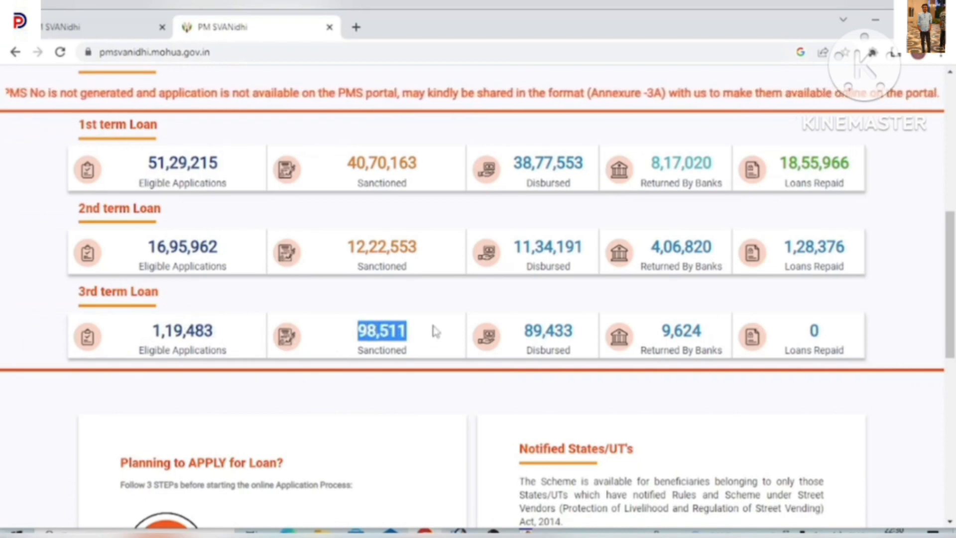
drag(520, 336, 578, 332)
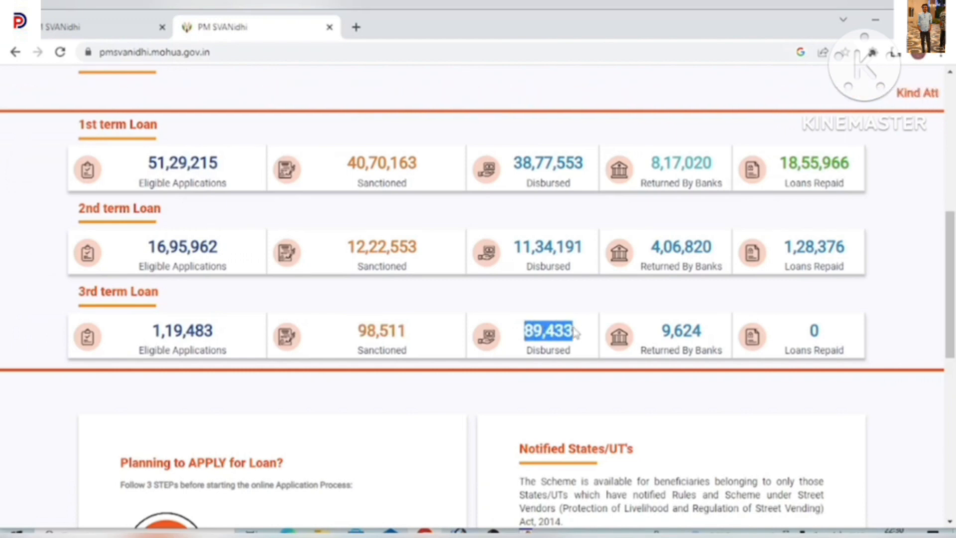
drag(658, 338, 702, 332)
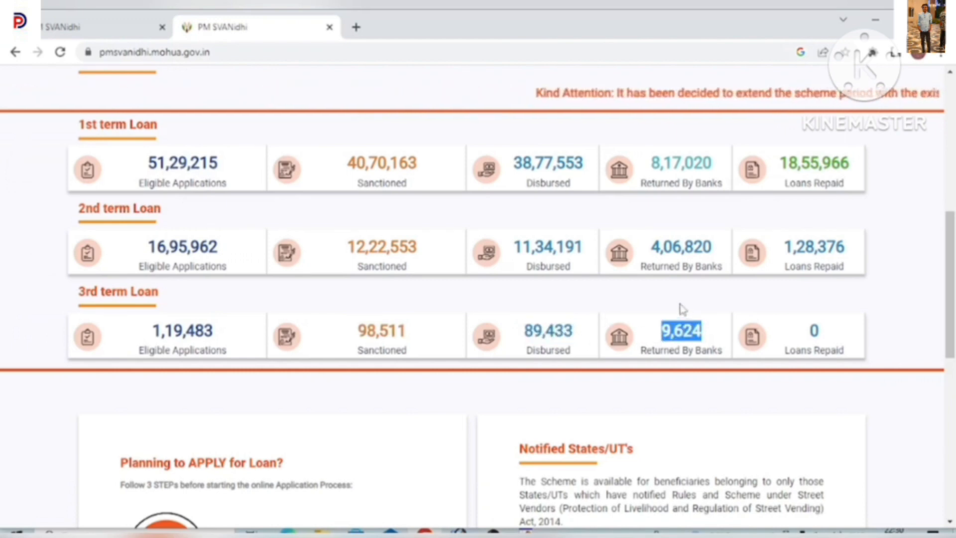
Open the Apply LoR cum Loan login and sign in with the applicant's mobile number and the one-time password
scroll(680, 305, up, 4)
scroll(677, 298, up, 3)
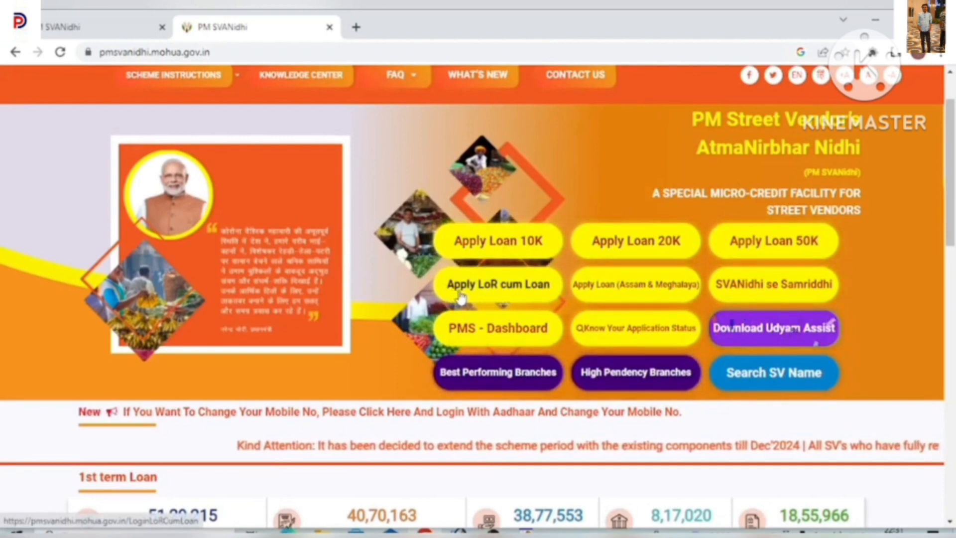
click(504, 289)
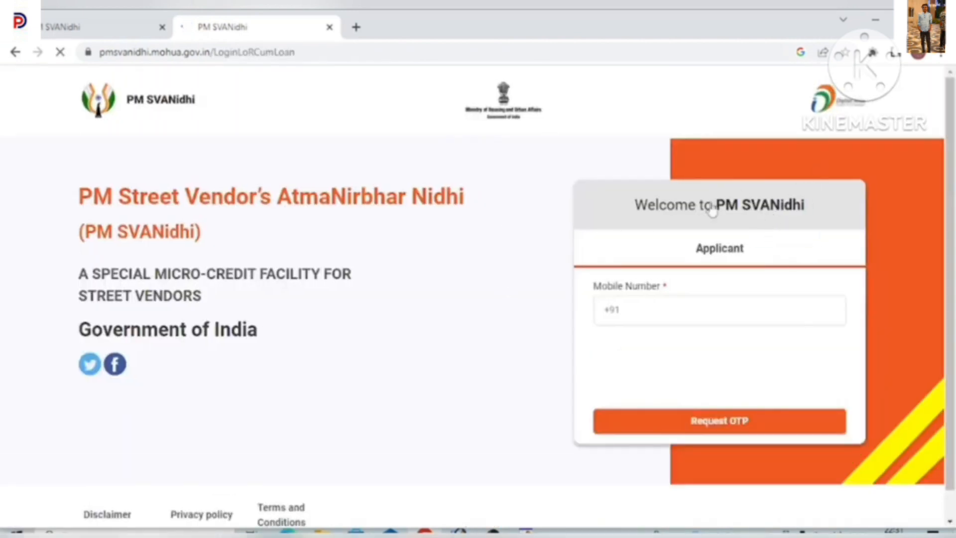
click(651, 311)
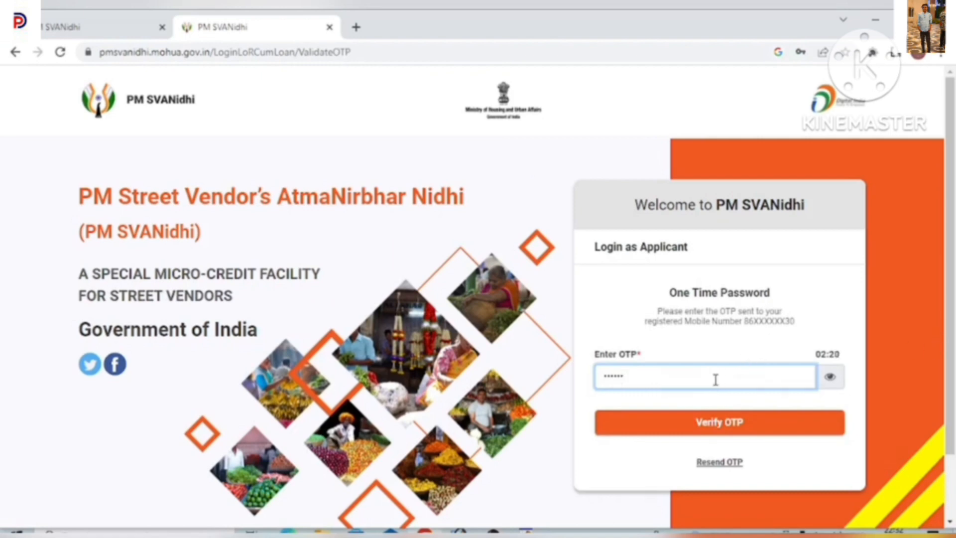
click(701, 429)
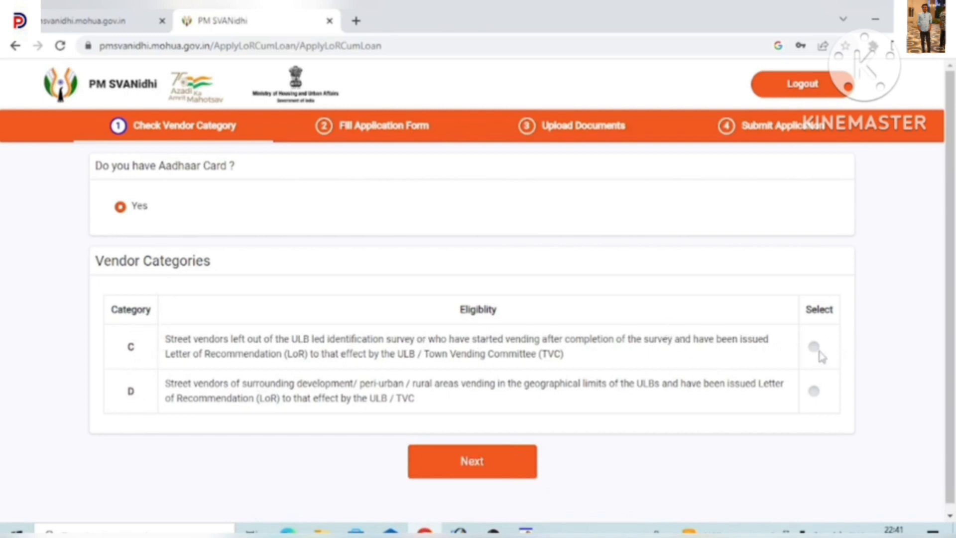
Choose vendor category D and verify the applicant's Aadhaar number with the one-time password
click(813, 392)
click(477, 463)
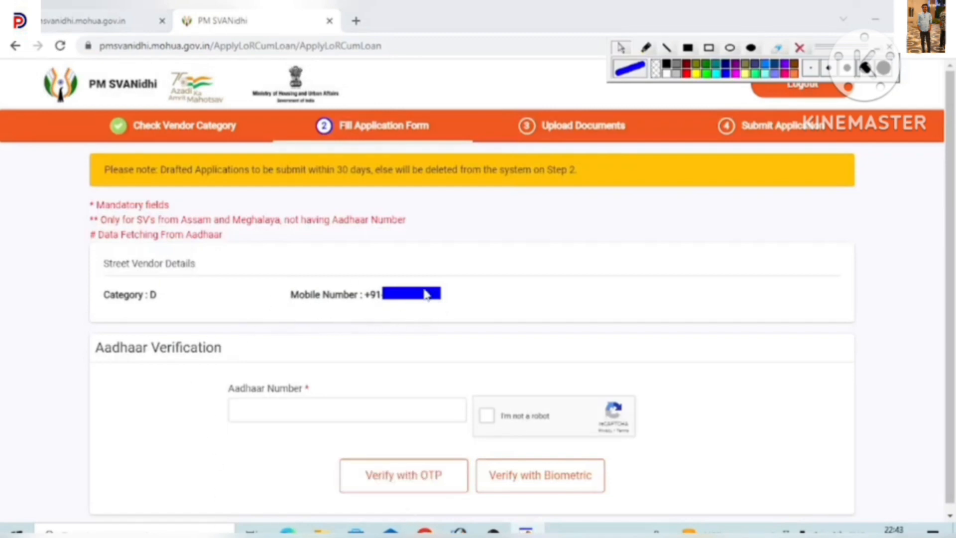
click(287, 408)
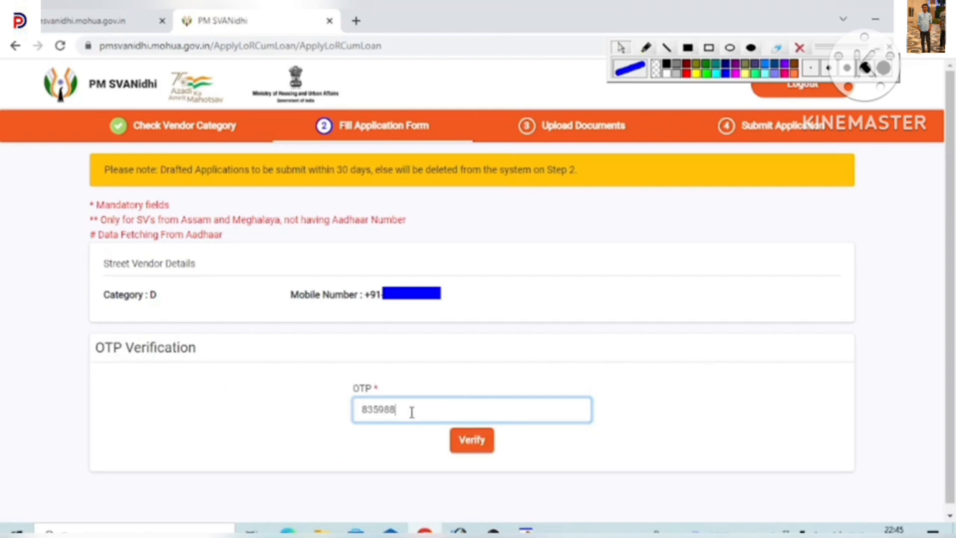
click(478, 443)
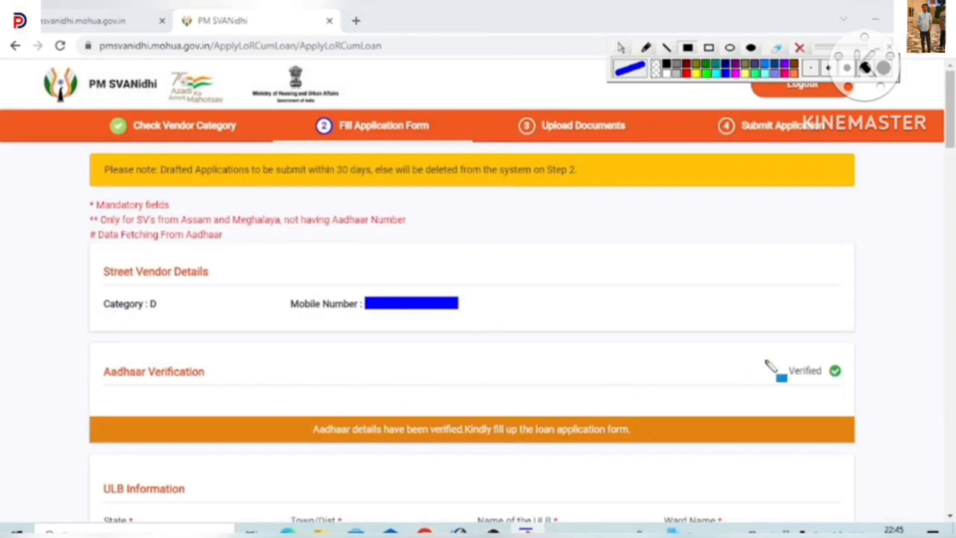
drag(775, 357, 817, 349)
drag(775, 380, 815, 383)
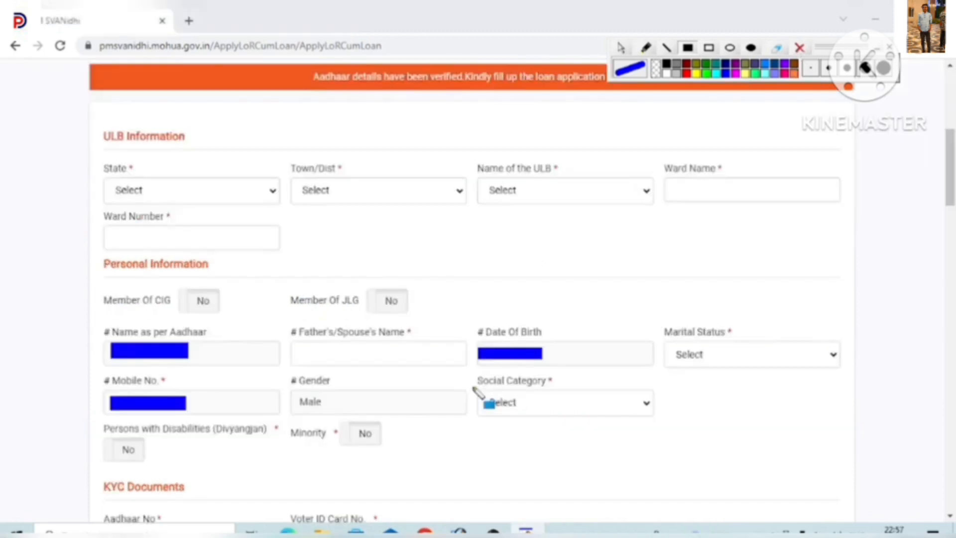
Go through the ULB Information fields for state, town or district, ULB name, ward name and ward number
click(623, 48)
click(272, 199)
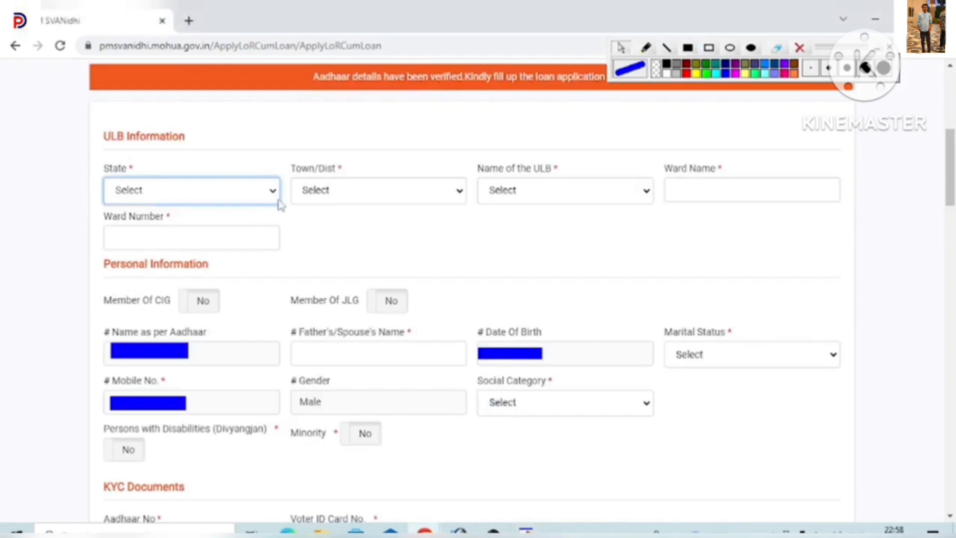
click(403, 201)
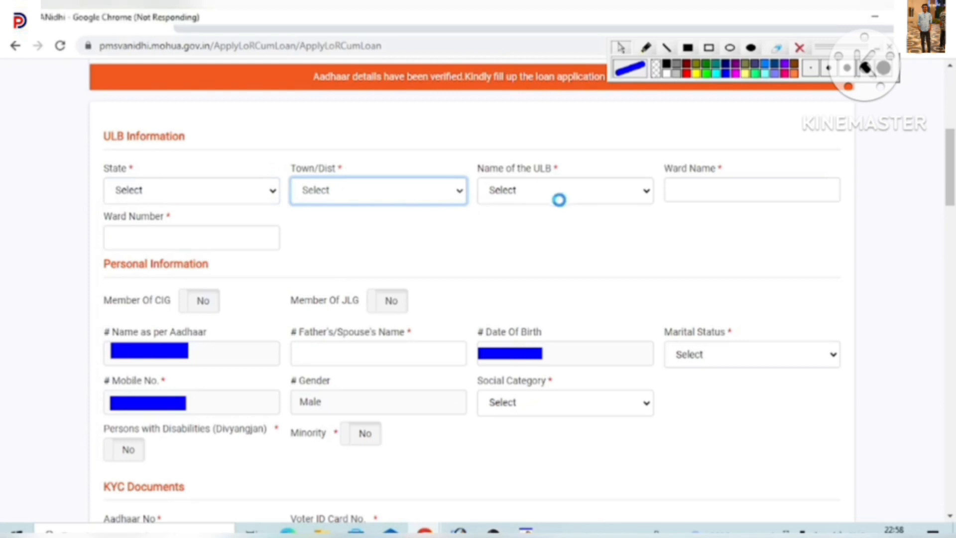
click(709, 188)
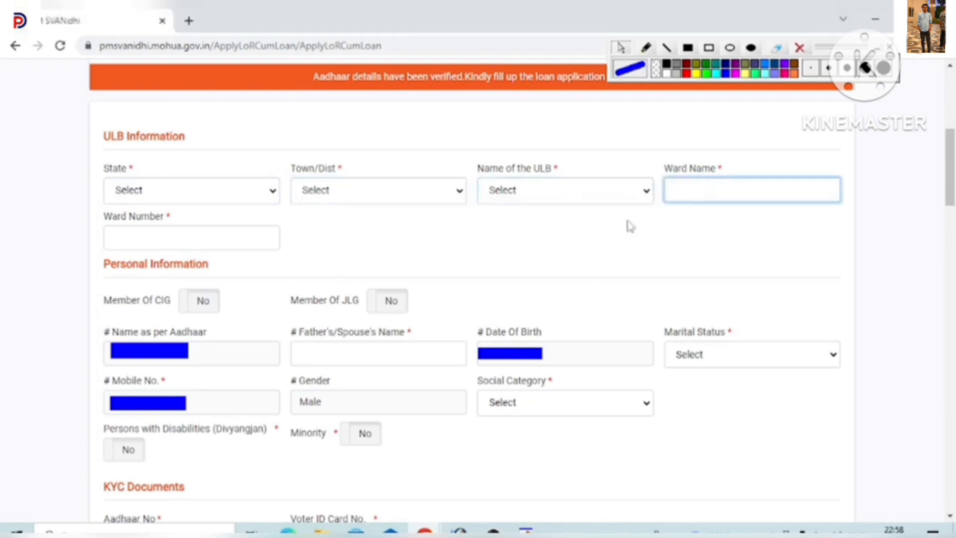
click(128, 238)
click(722, 194)
Set the applicant's marital status to Single and the social category to OBC in the personal information
click(348, 352)
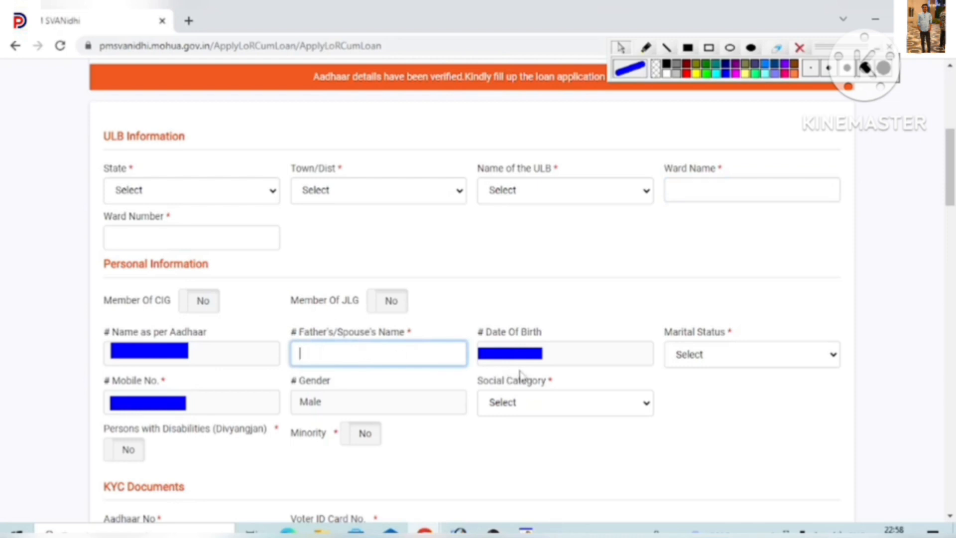
click(822, 352)
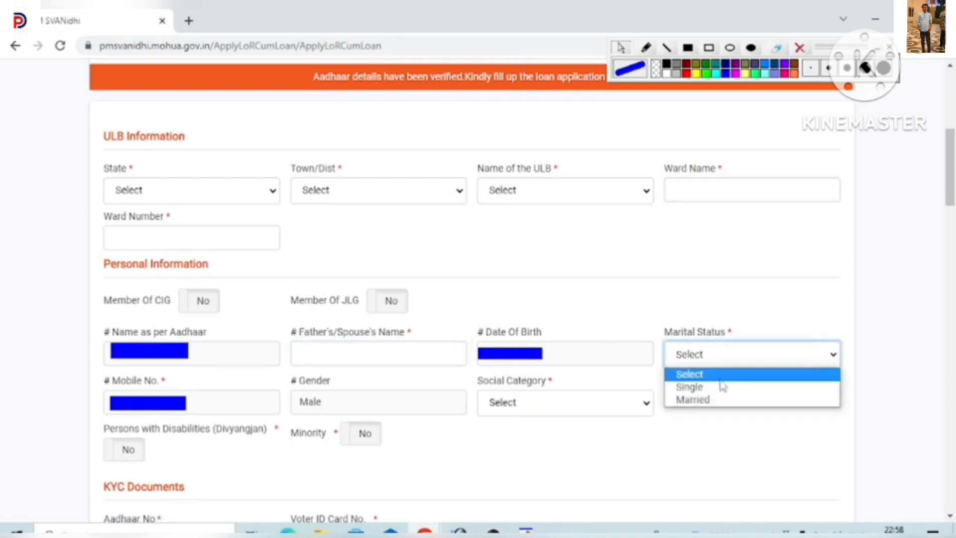
click(705, 390)
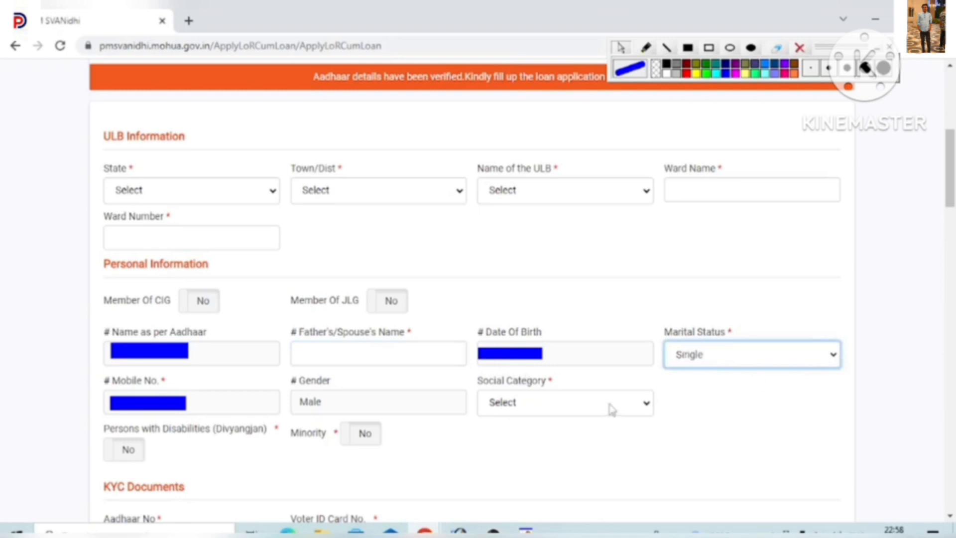
click(617, 404)
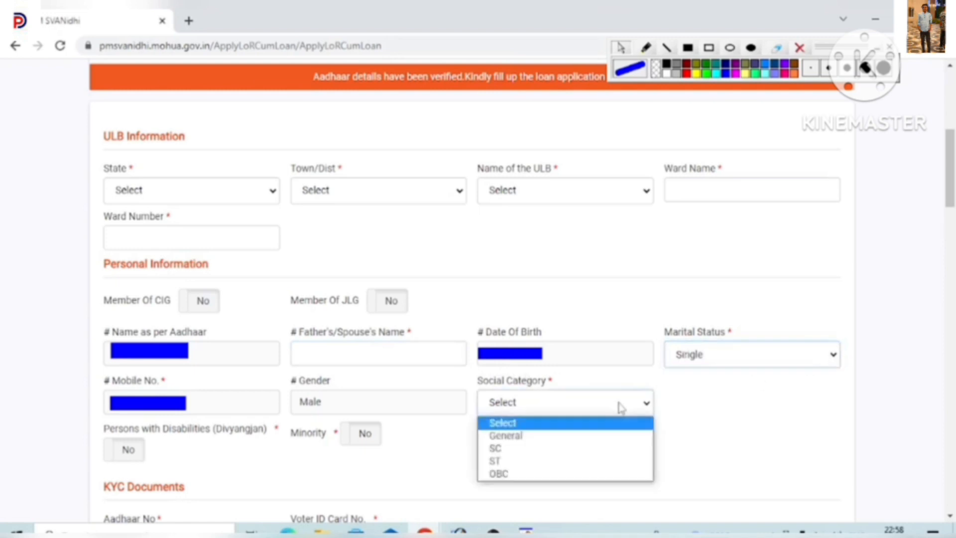
click(508, 476)
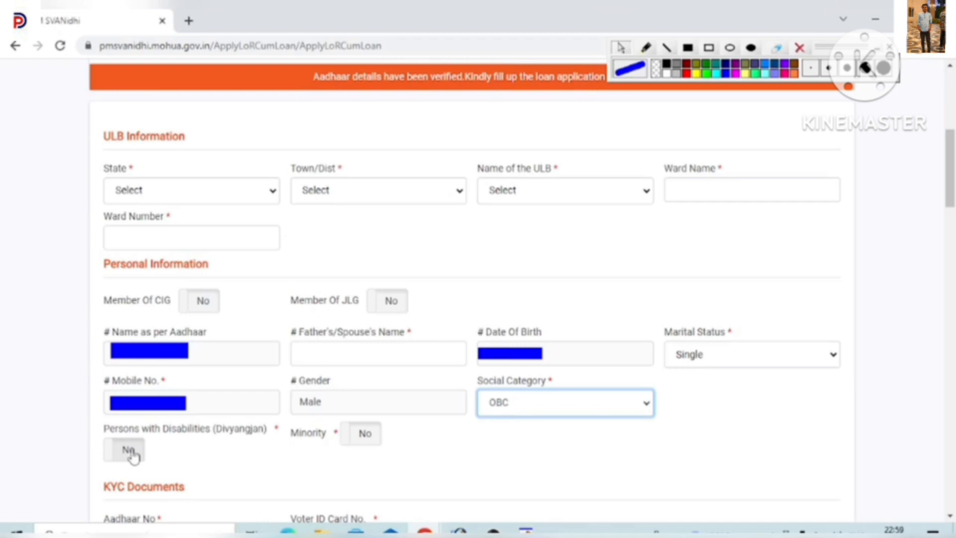
Mark the current address as the same as the e-KYC address
scroll(133, 455, down, 7)
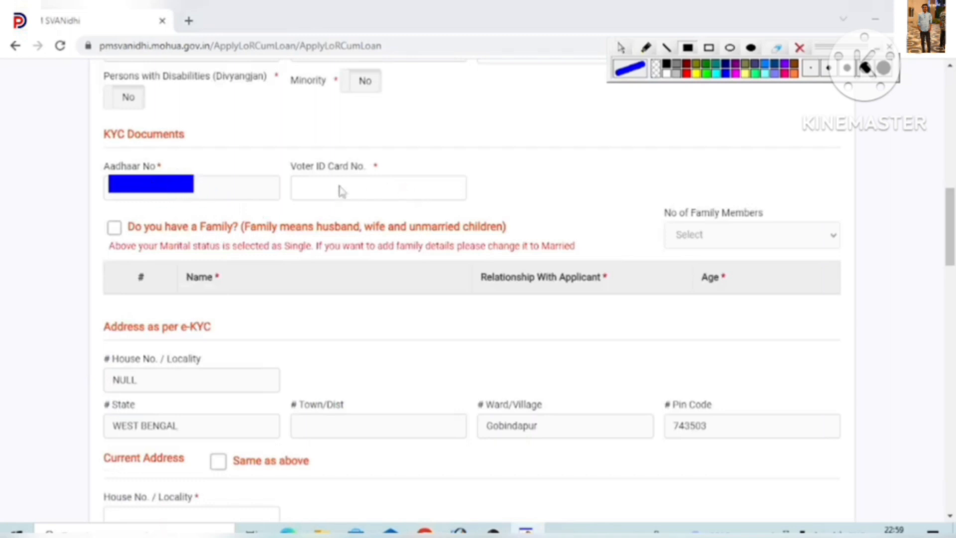
click(621, 47)
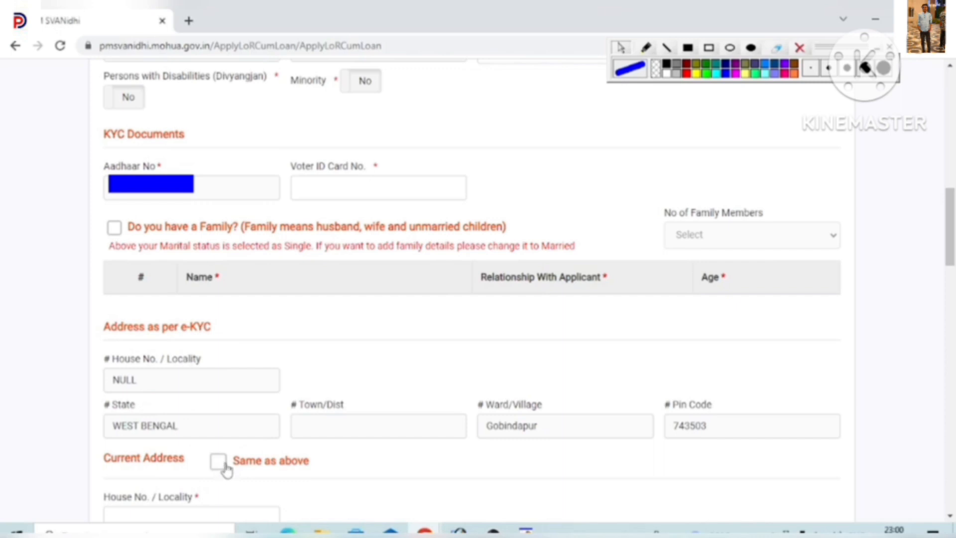
scroll(225, 468, down, 3)
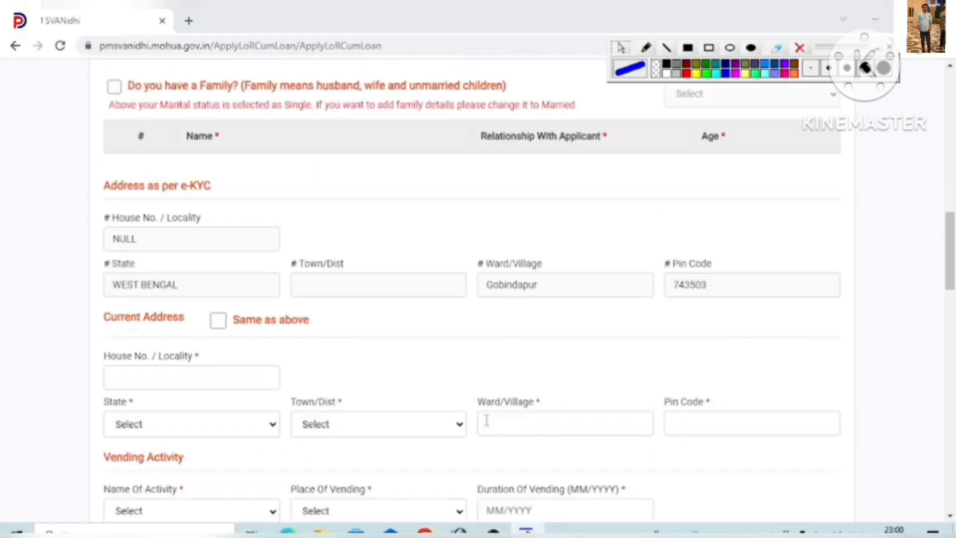
scroll(171, 367, down, 2)
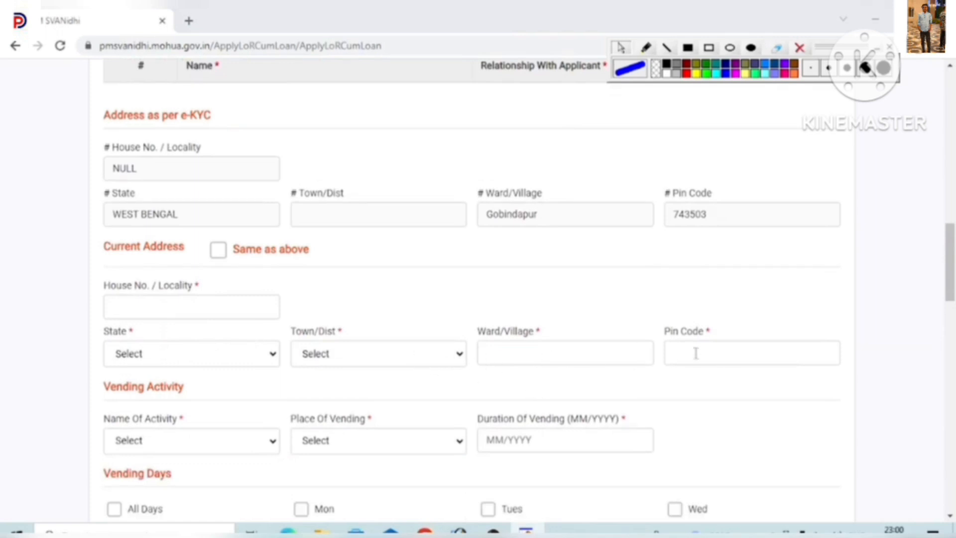
click(218, 249)
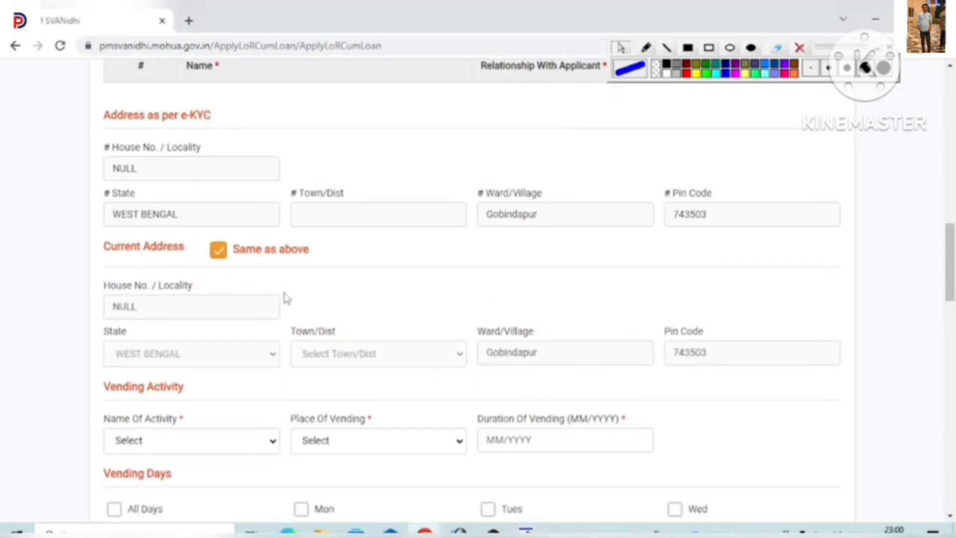
Choose Services as the name of the vending activity and Fixed Location as the place of vending
scroll(382, 352, down, 5)
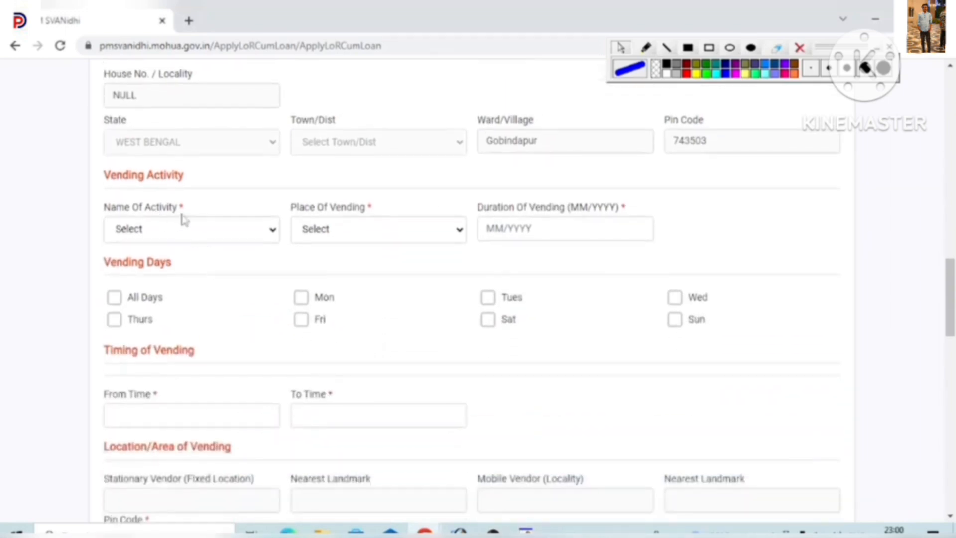
click(272, 230)
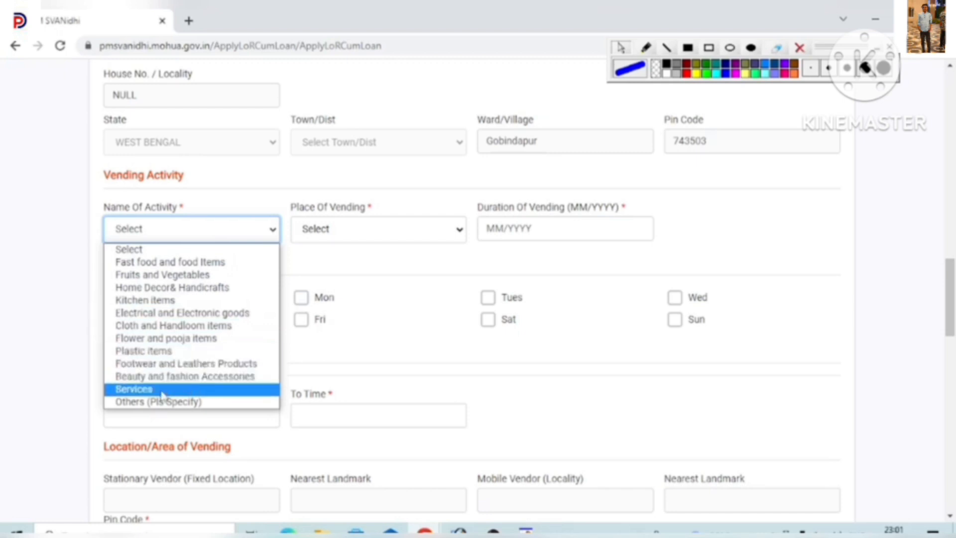
click(198, 389)
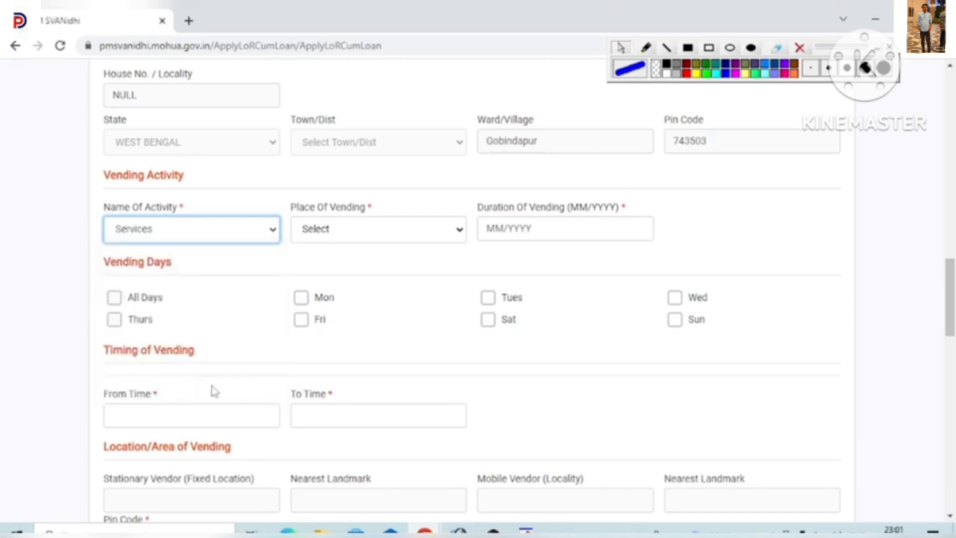
click(443, 234)
click(444, 235)
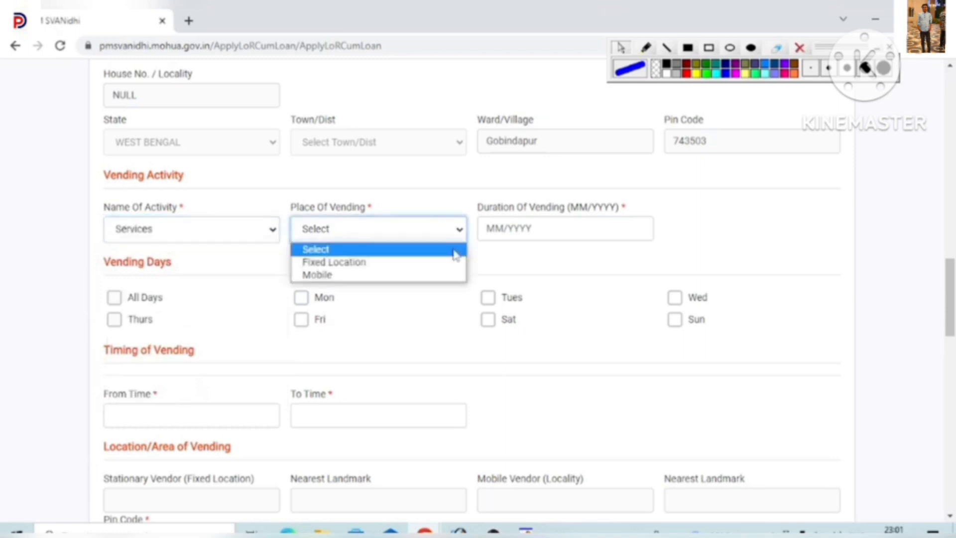
click(331, 264)
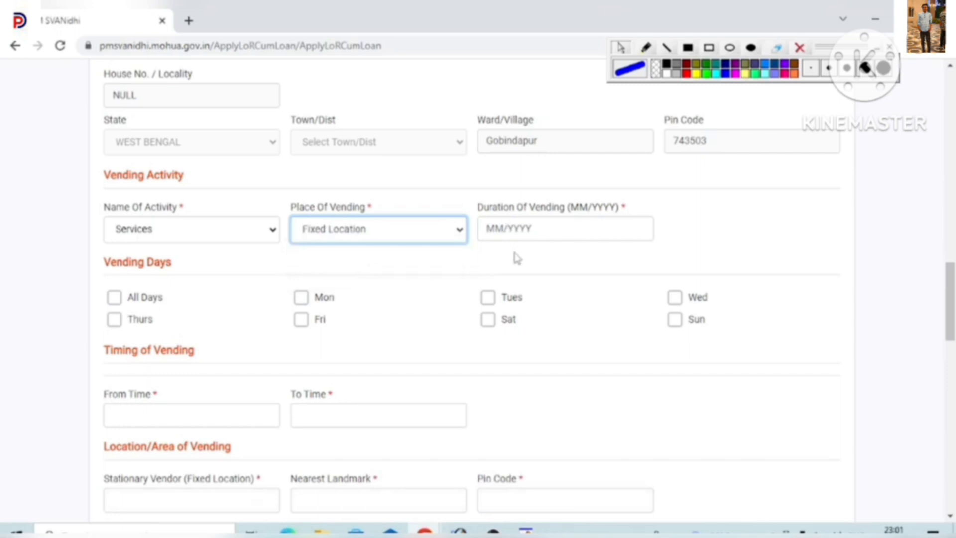
Set the duration of vending to 02/2023
click(503, 235)
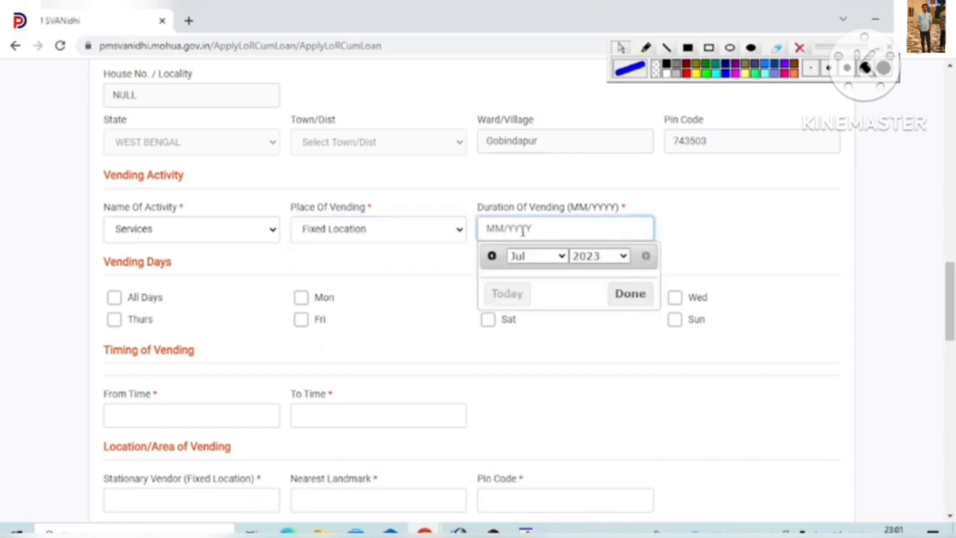
click(548, 264)
click(527, 282)
click(629, 293)
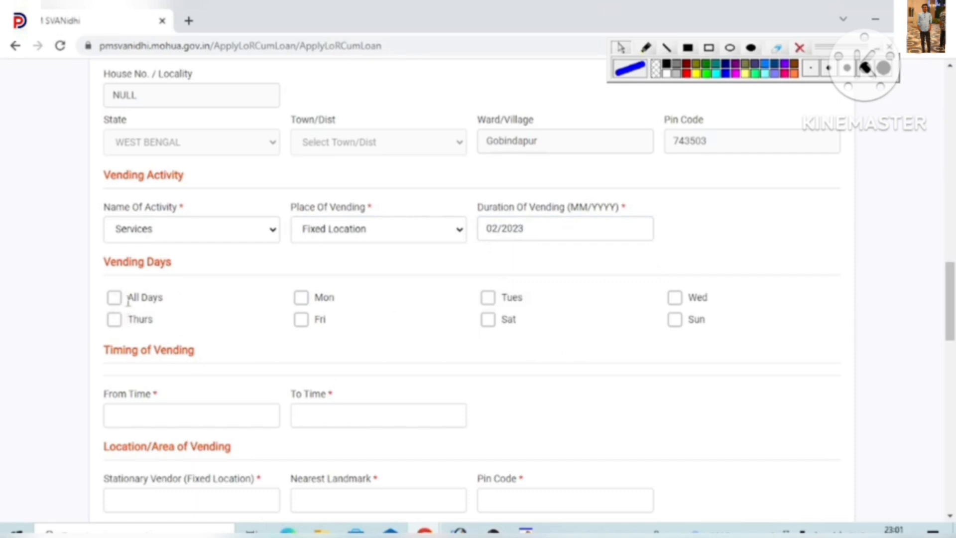
Select all days of the week as vending days
click(300, 302)
click(488, 298)
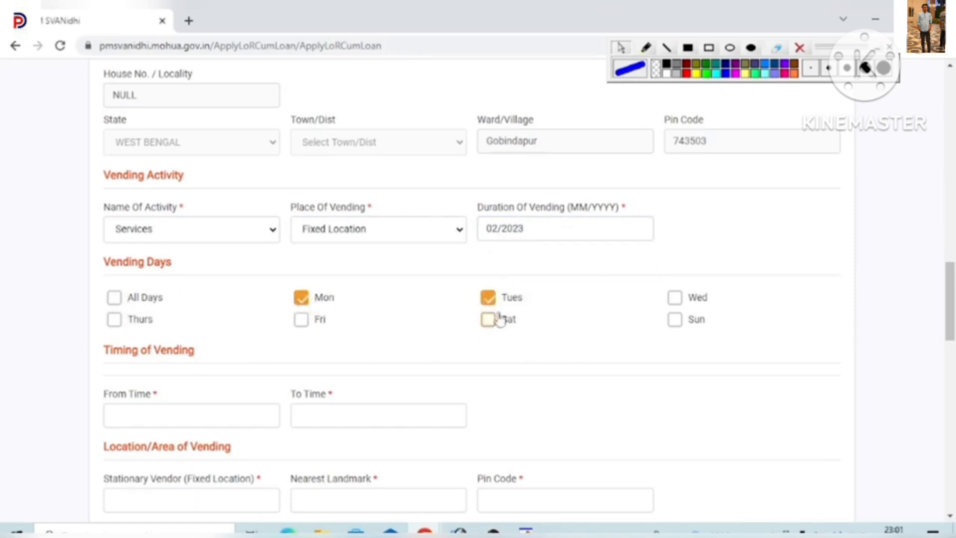
click(488, 319)
click(114, 298)
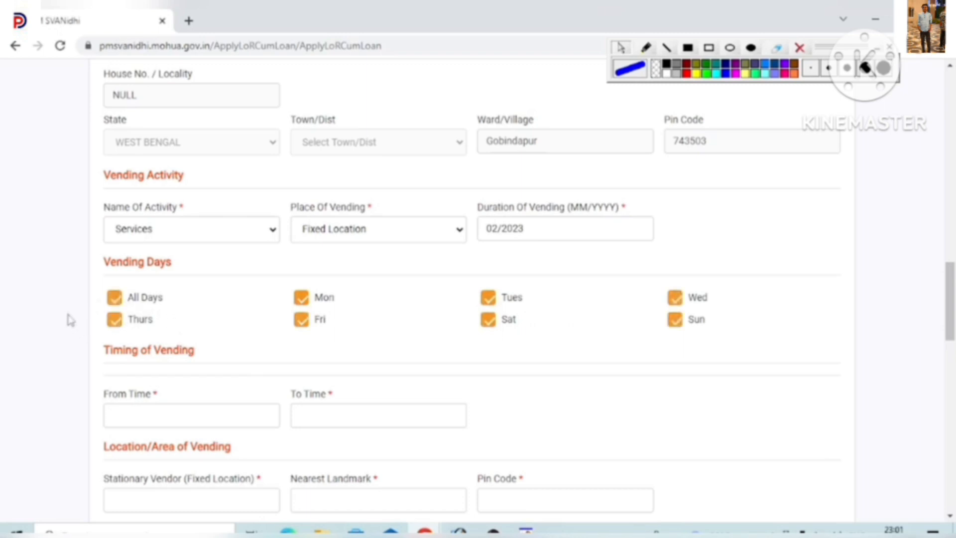
Set the timing of vending from 20:00 to 19:00
scroll(283, 328, down, 3)
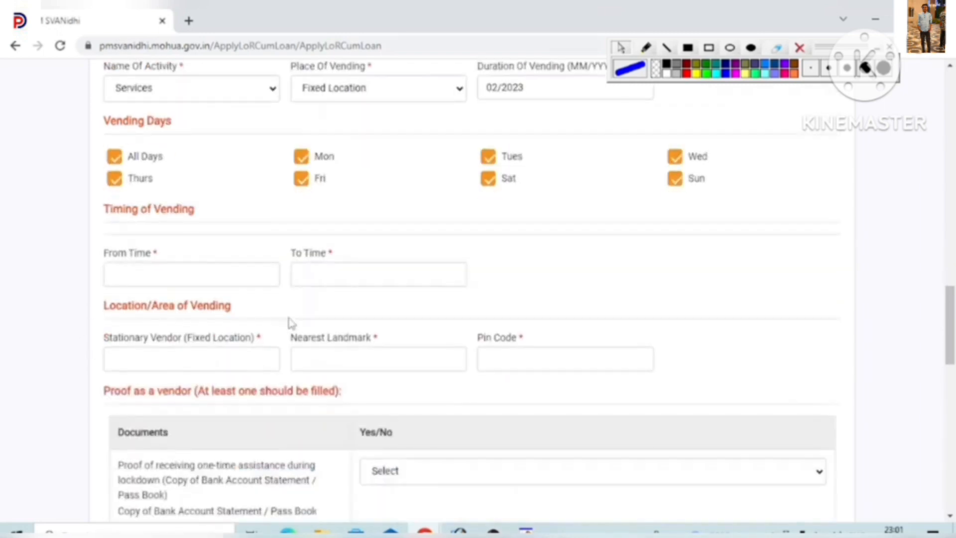
click(118, 269)
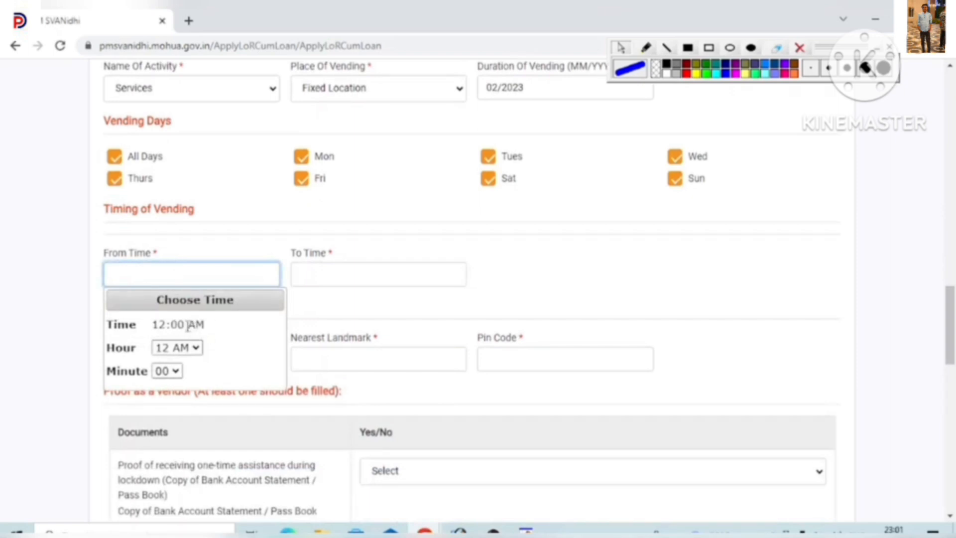
click(188, 349)
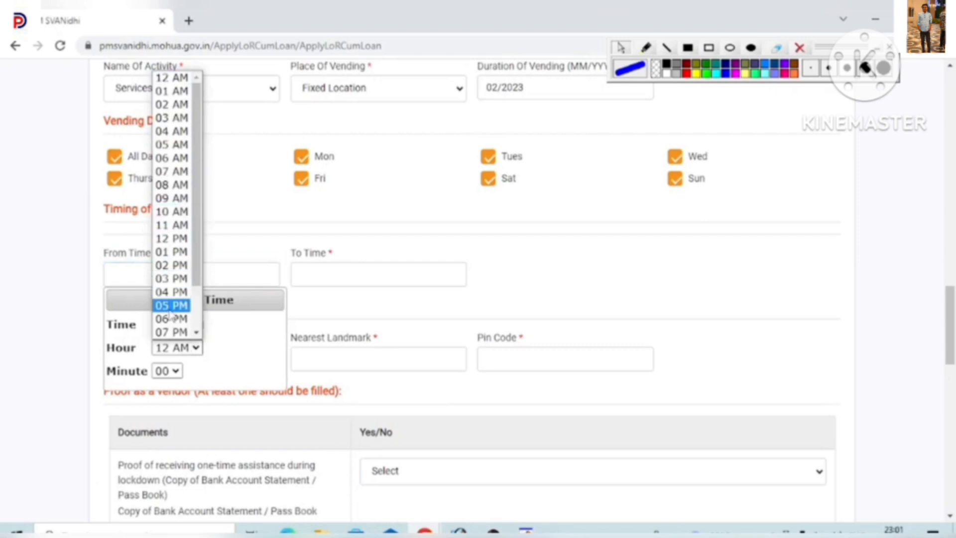
scroll(170, 293, down, 1)
click(174, 293)
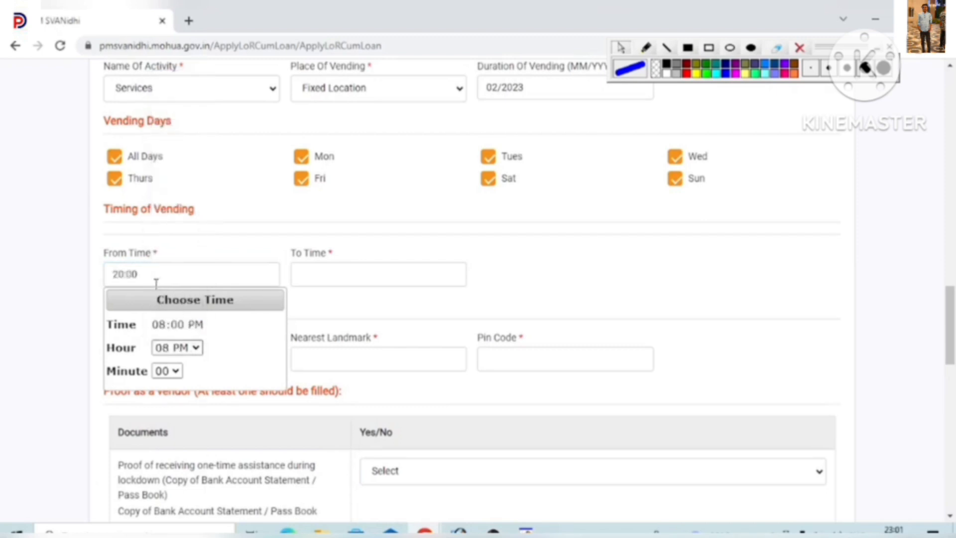
click(317, 277)
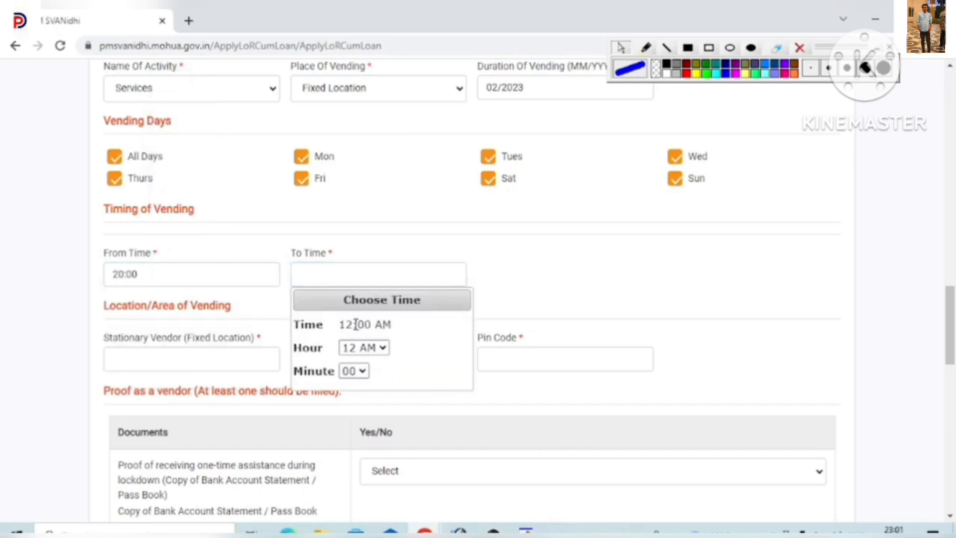
click(375, 348)
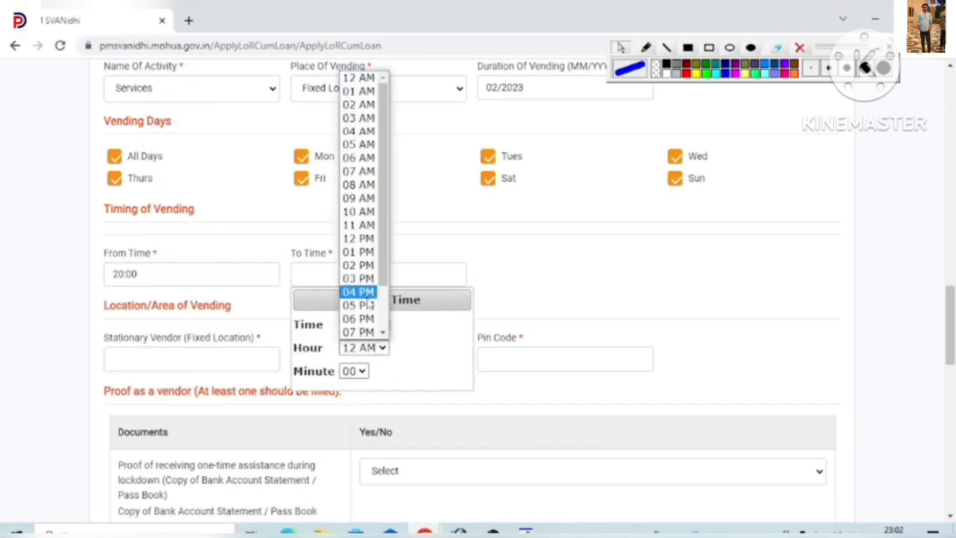
click(360, 332)
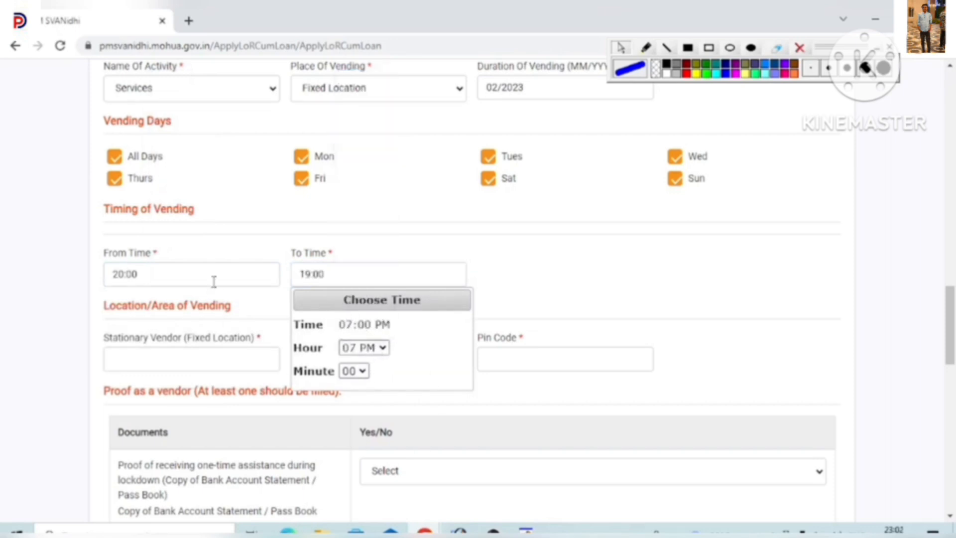
click(578, 277)
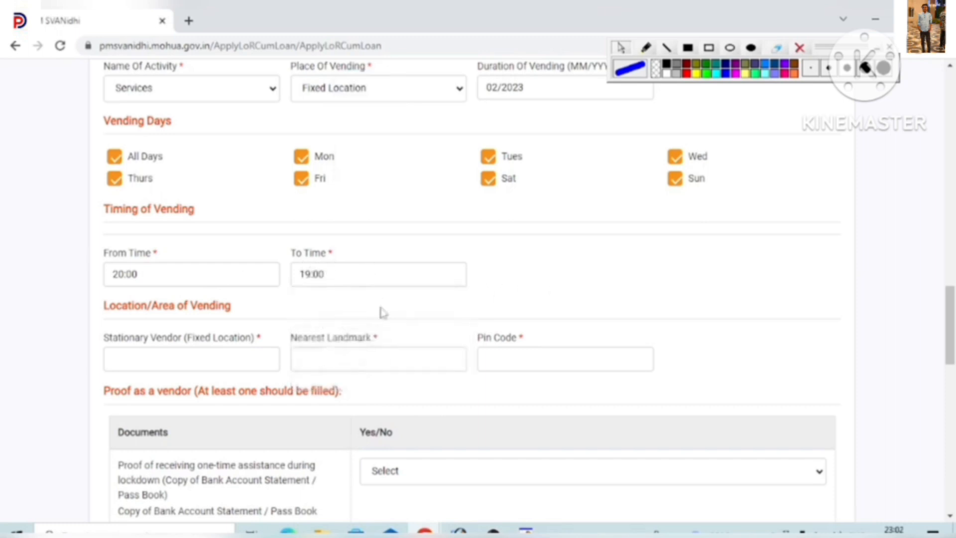
Go through the vending location fields for stationary vendor location, nearest landmark and pin code
click(210, 358)
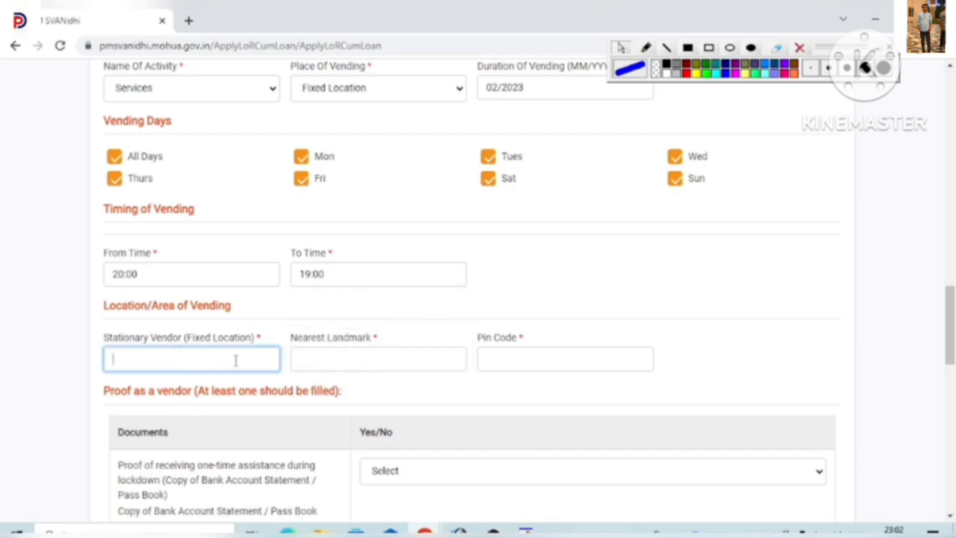
click(328, 364)
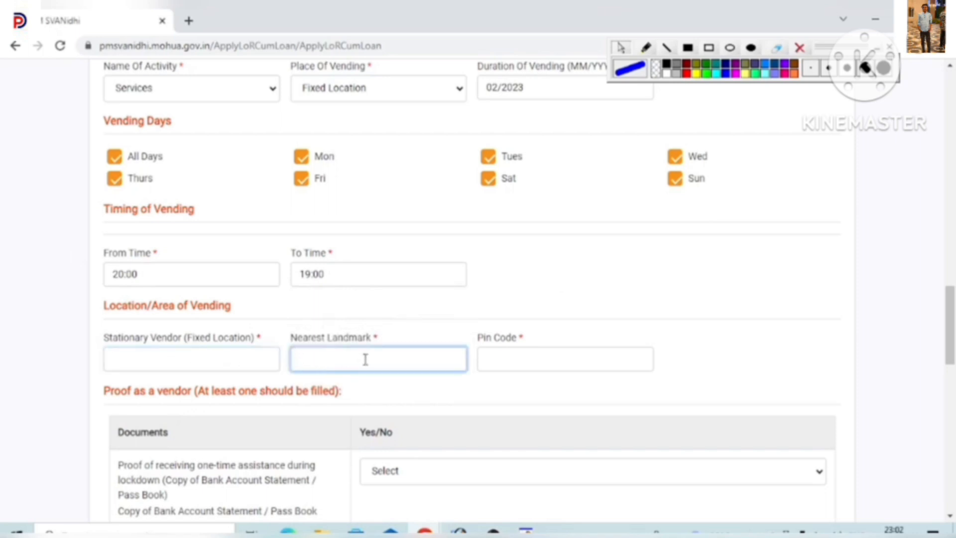
click(488, 362)
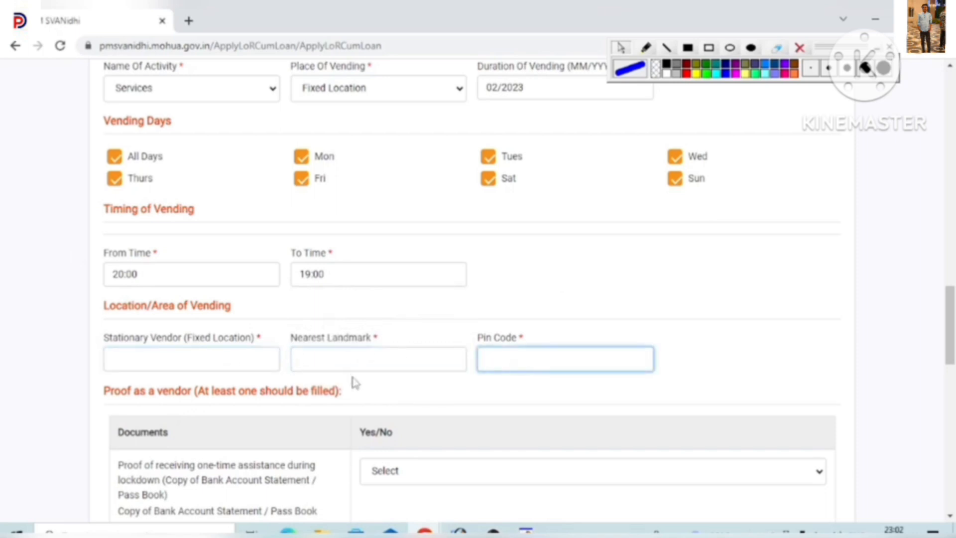
Set the proof of receiving one-time assistance during lockdown to Yes
scroll(351, 377, down, 1)
scroll(352, 382, down, 3)
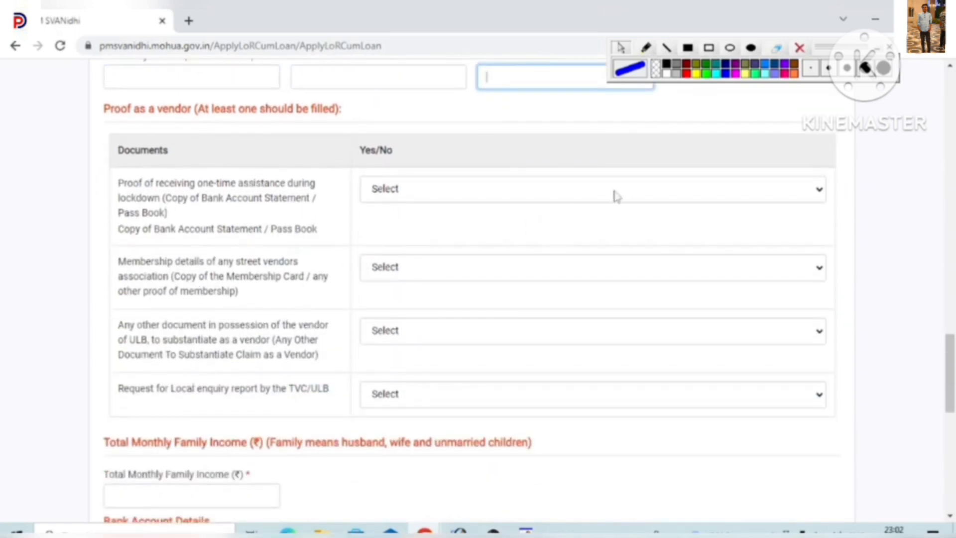
click(793, 190)
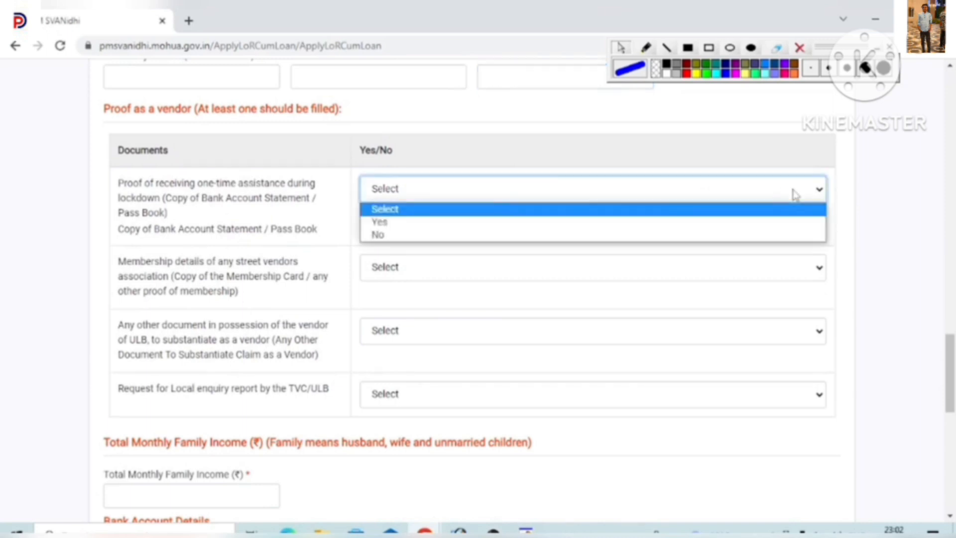
click(429, 224)
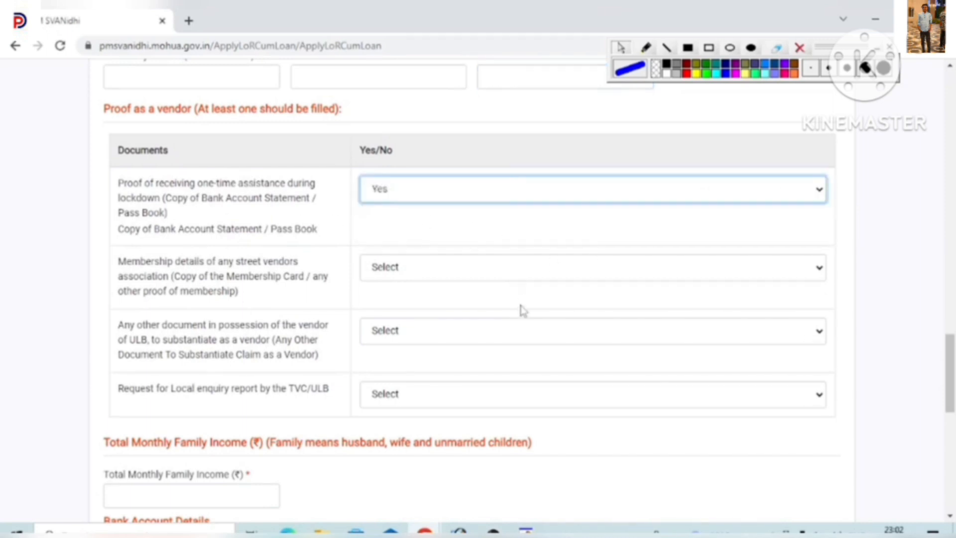
Choose Adhikar Microfinance Private Limited as the name of bank in the bank account details
scroll(520, 311, down, 3)
click(155, 356)
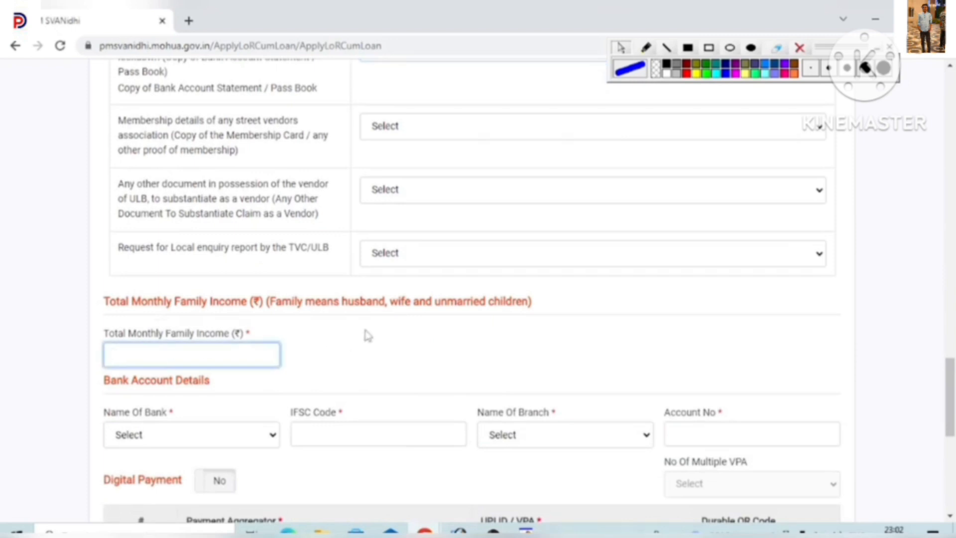
scroll(364, 323, down, 3)
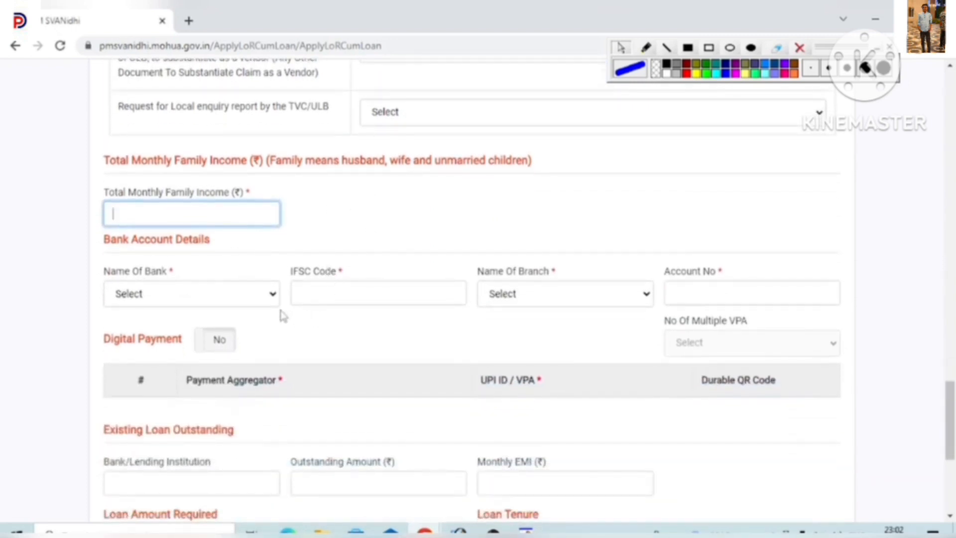
click(272, 298)
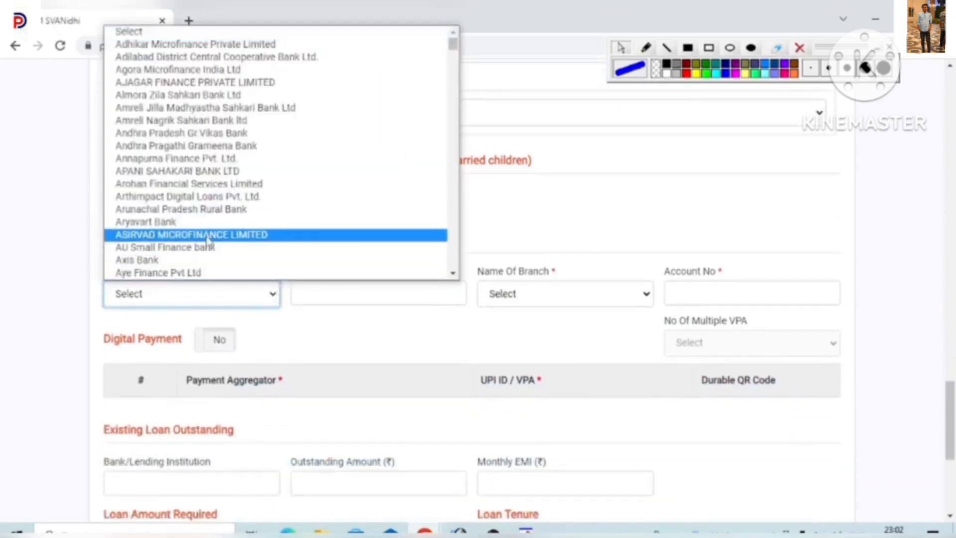
scroll(221, 230, down, 10)
scroll(221, 230, down, 5)
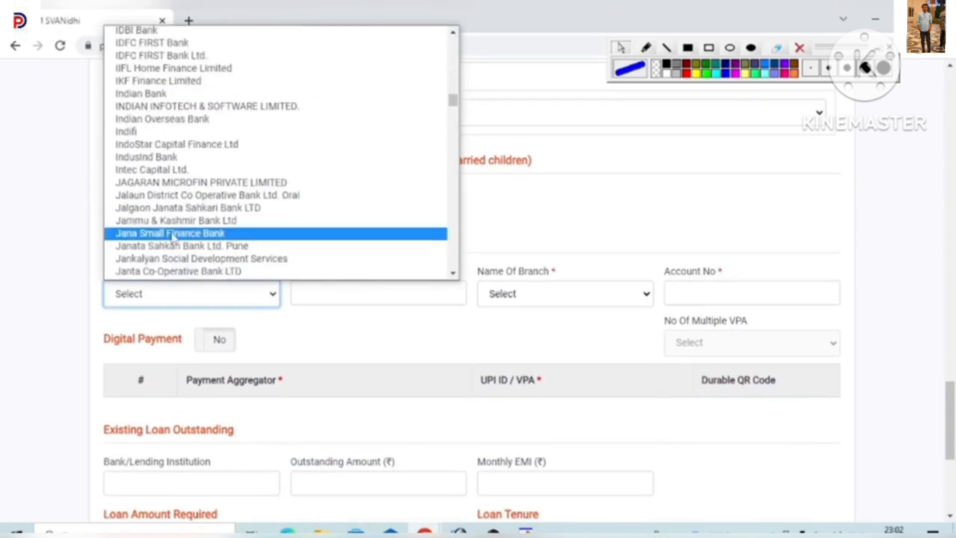
scroll(224, 219, up, 12)
scroll(225, 219, up, 4)
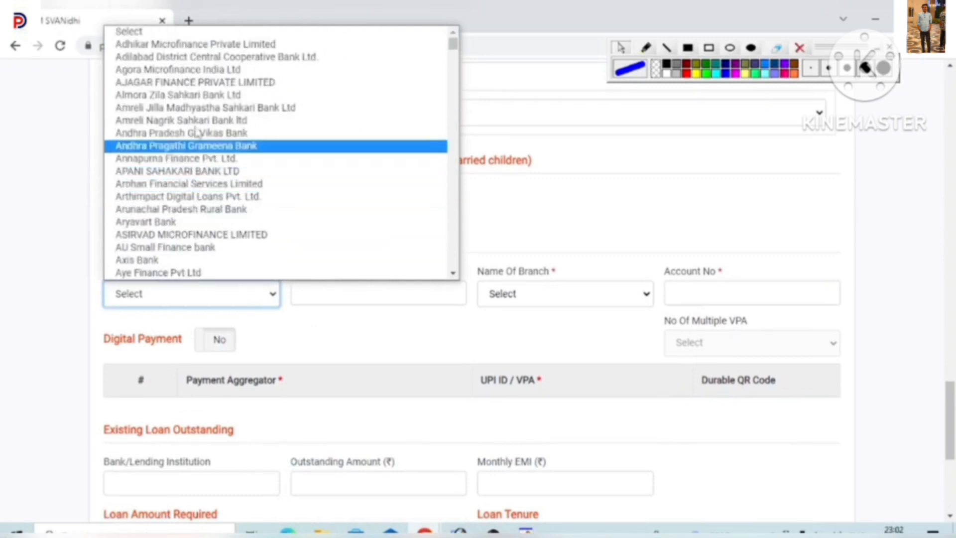
click(194, 44)
Go through the IFSC code, branch name, account number and digital payment fields of the bank details
click(378, 294)
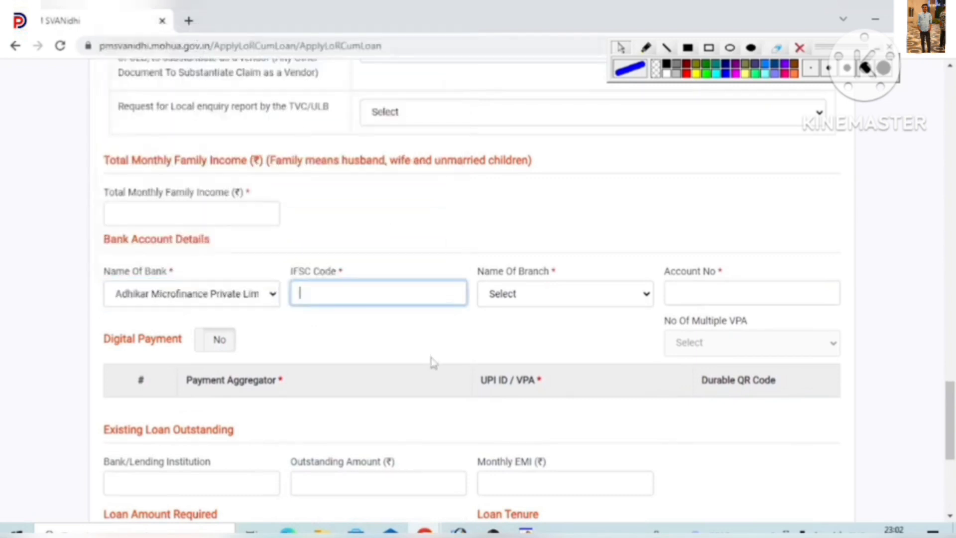
click(538, 298)
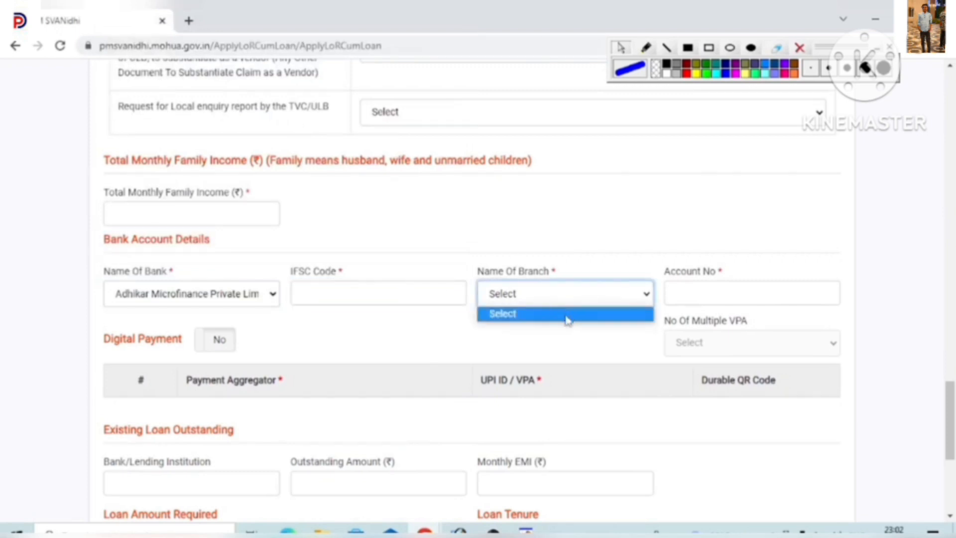
click(776, 314)
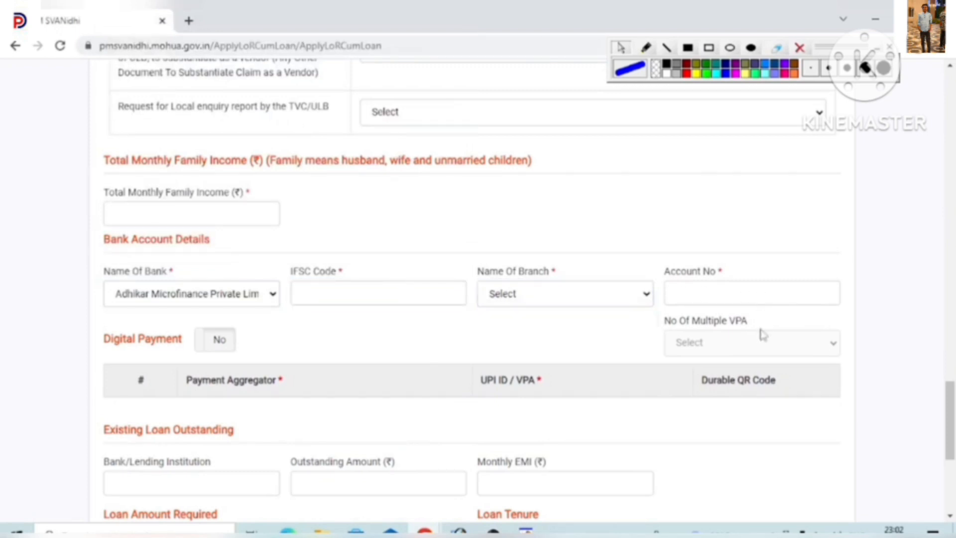
scroll(515, 356, down, 1)
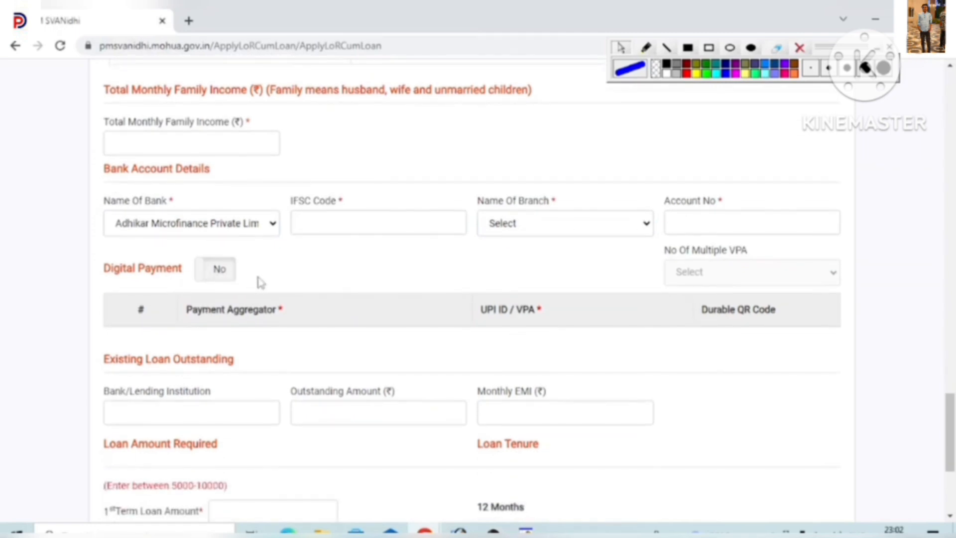
scroll(262, 284, down, 2)
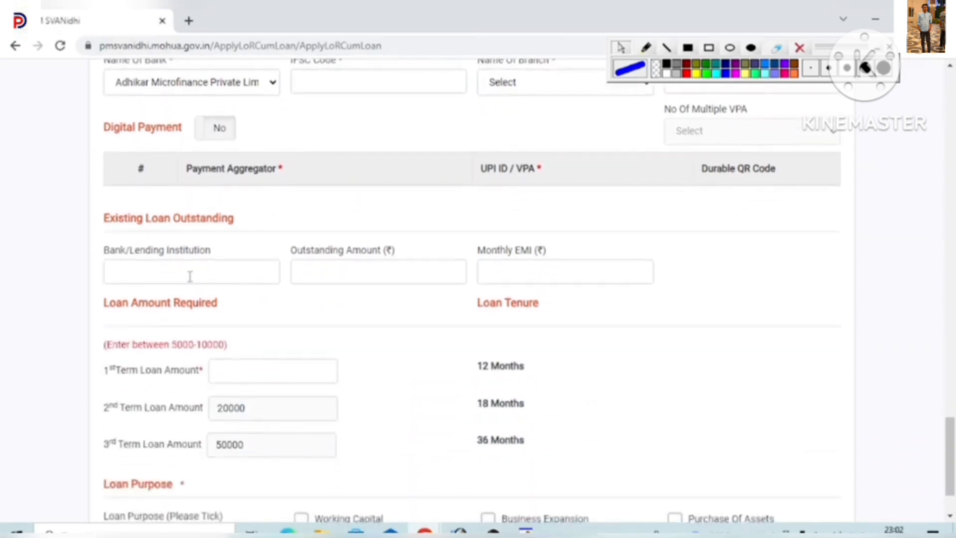
Go through the existing loan outstanding fields and the first term loan amount with its tenure
click(189, 277)
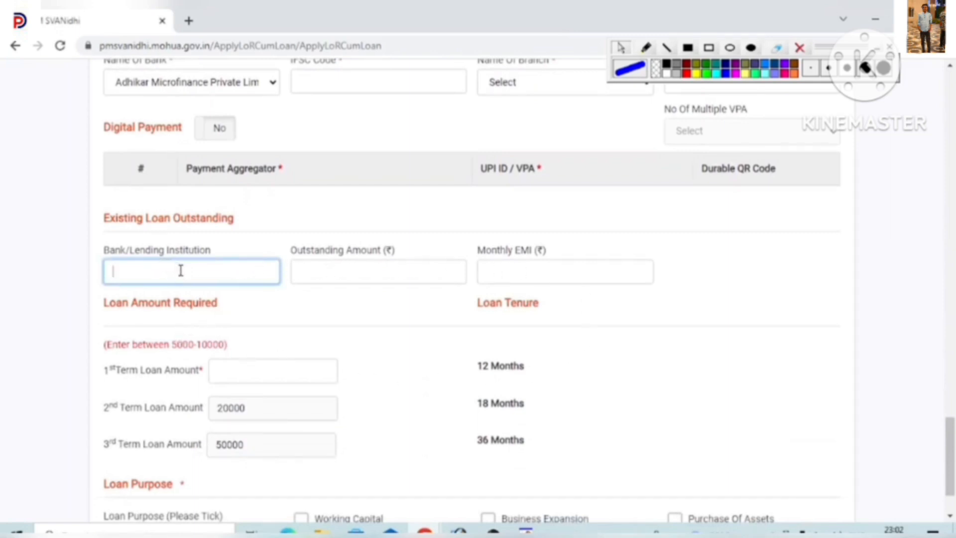
click(389, 282)
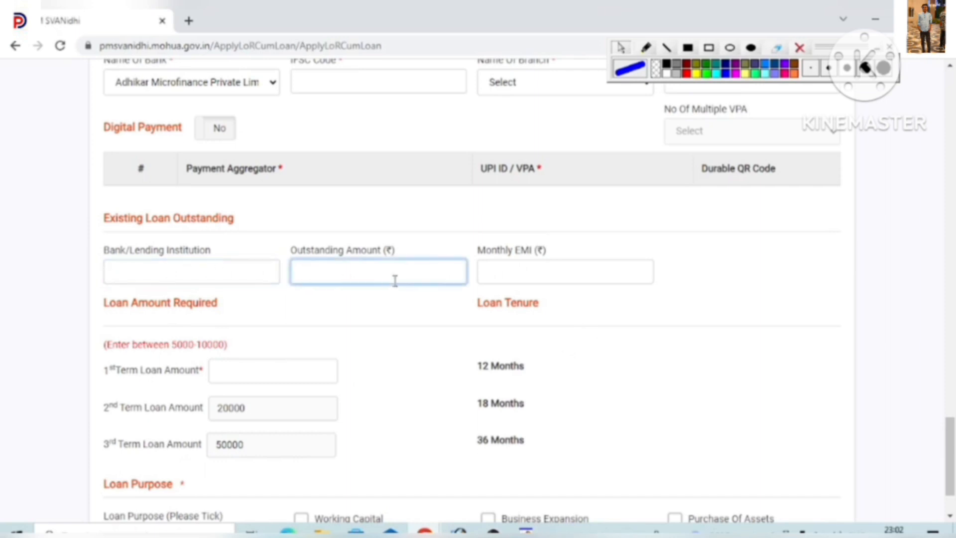
click(507, 276)
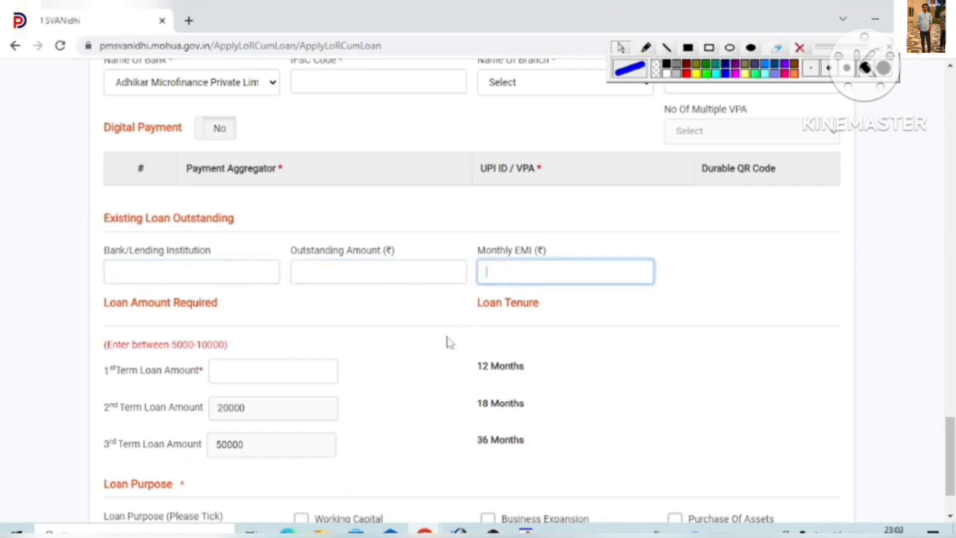
scroll(448, 341, down, 1)
click(239, 298)
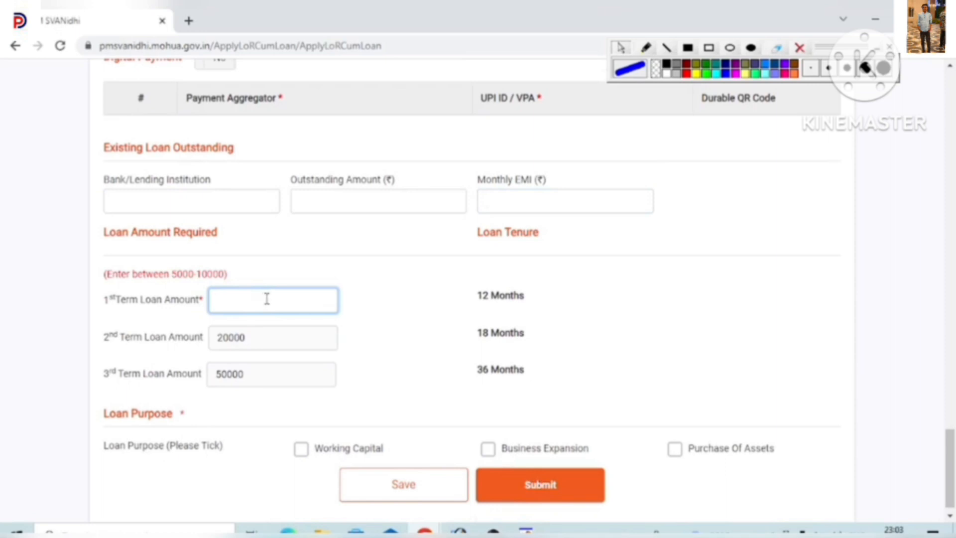
drag(465, 301, 545, 304)
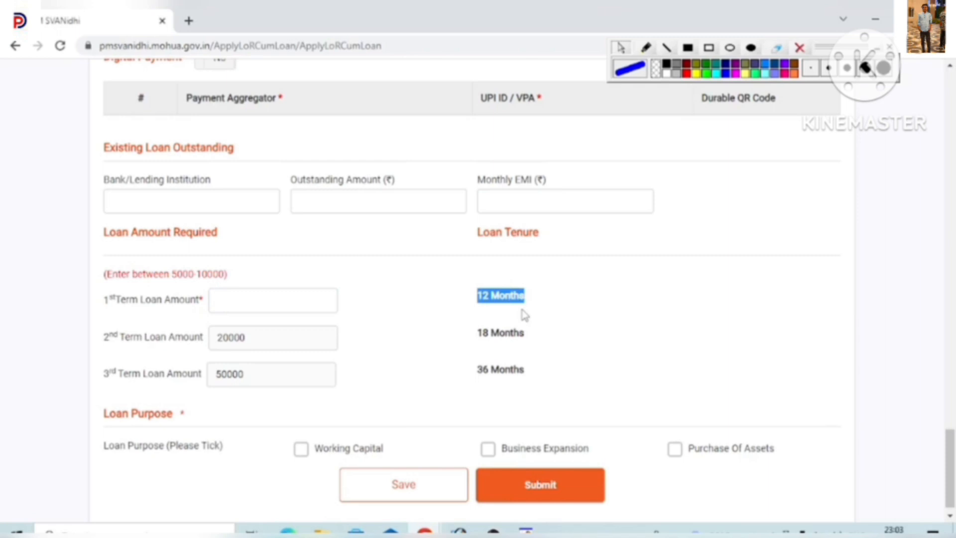
Choose Purchase Of Assets as the loan purpose and submit the filled application form
scroll(232, 298, down, 1)
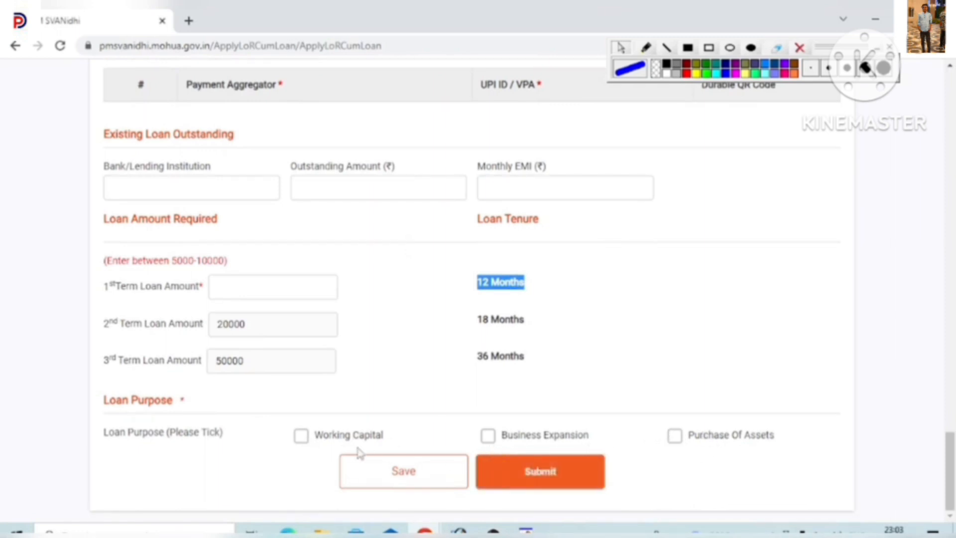
click(675, 436)
click(489, 437)
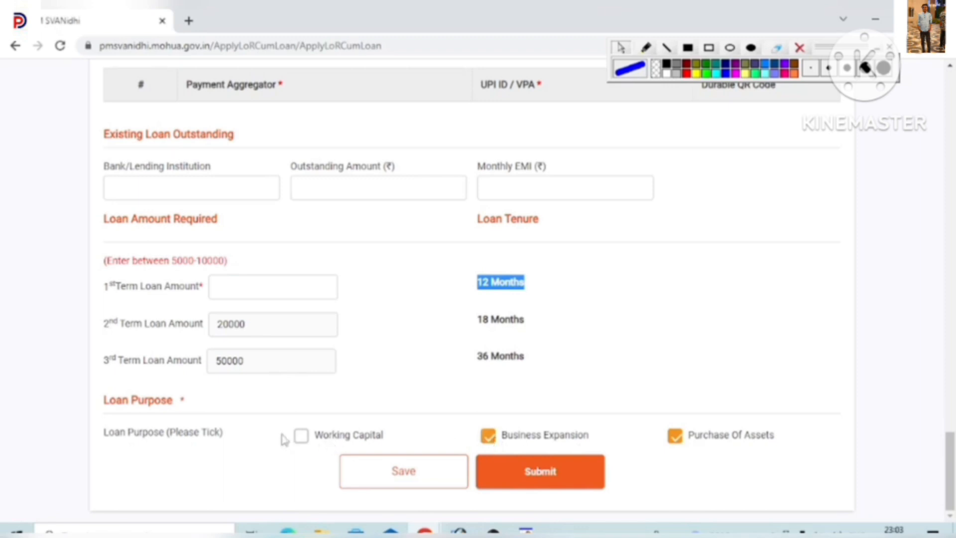
click(301, 436)
click(487, 438)
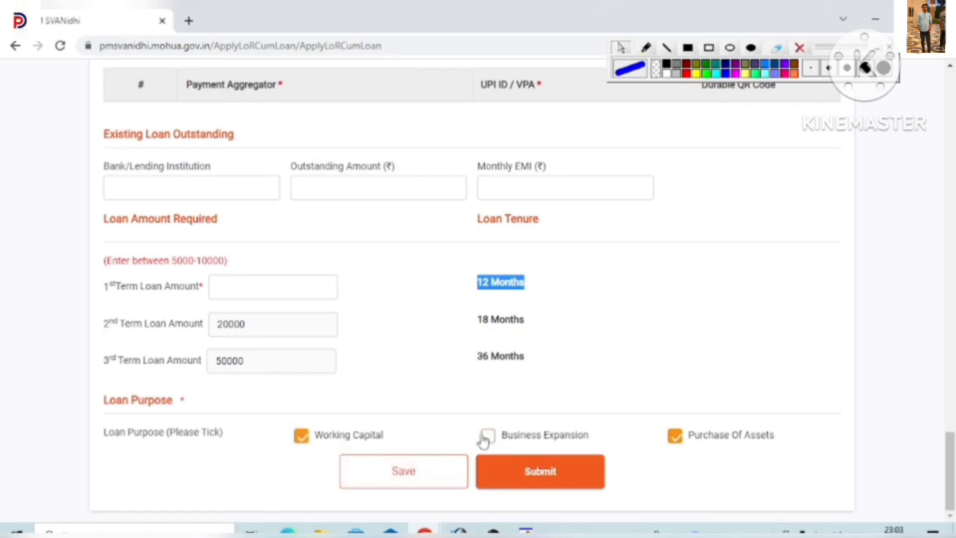
click(305, 438)
click(528, 470)
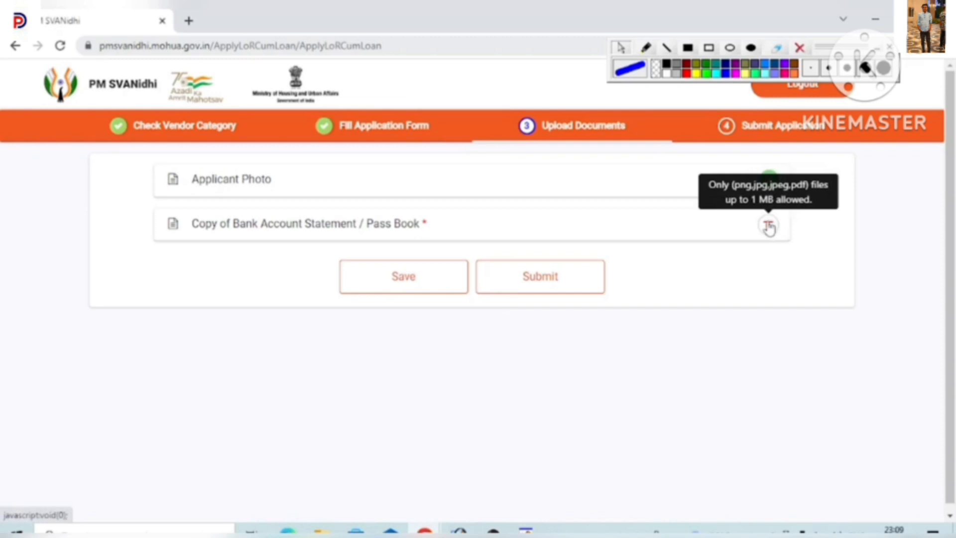
Submit the document upload stage and choose to submit the application to the preferred lender
click(518, 282)
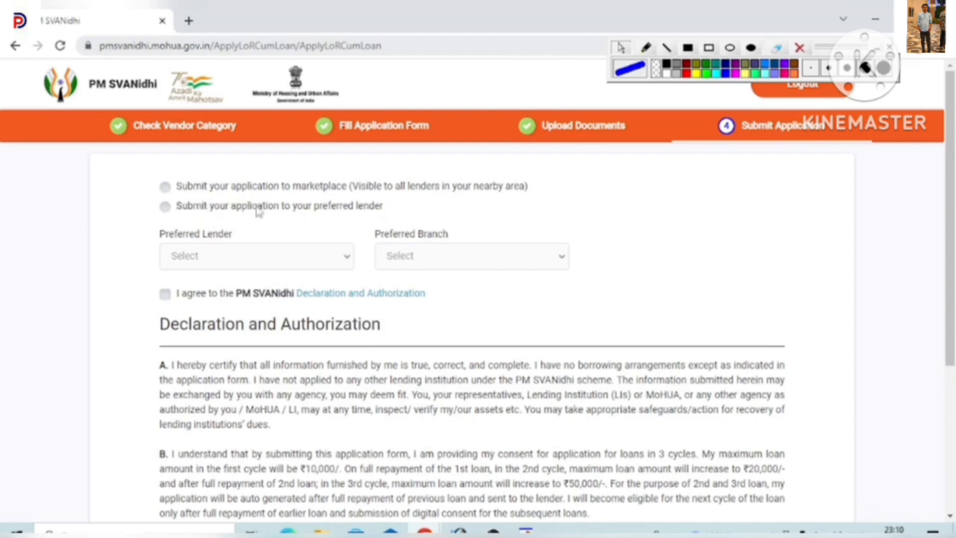
click(164, 208)
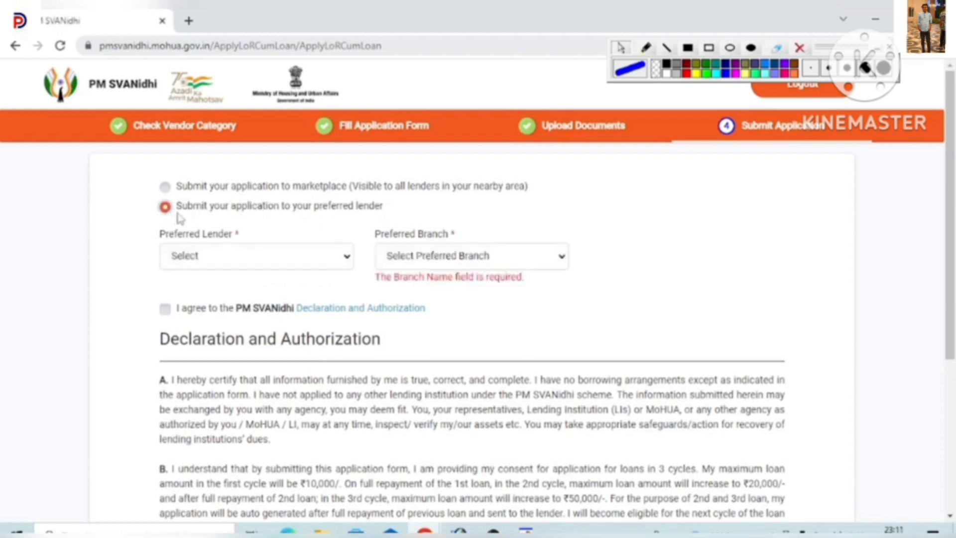
click(166, 189)
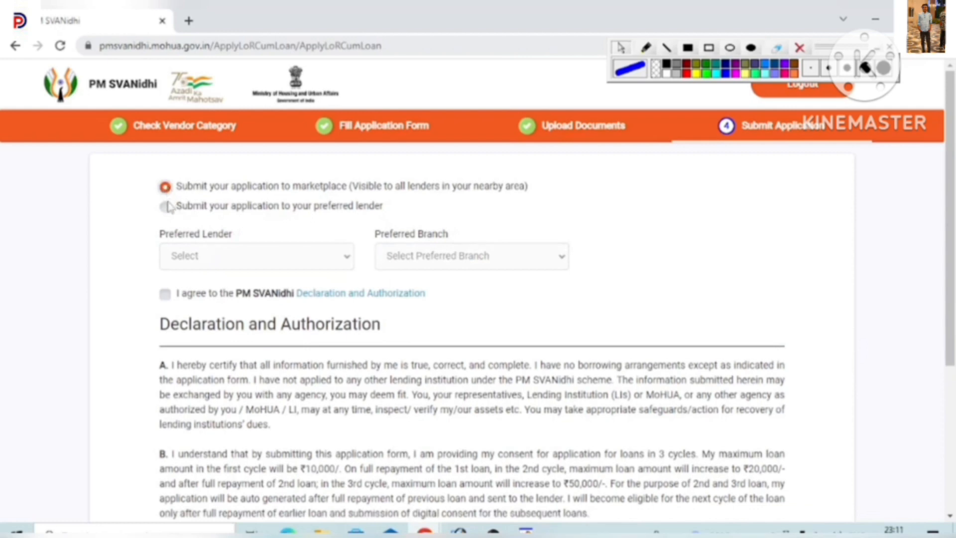
click(165, 207)
Select State Bank of India as the preferred lender
click(333, 261)
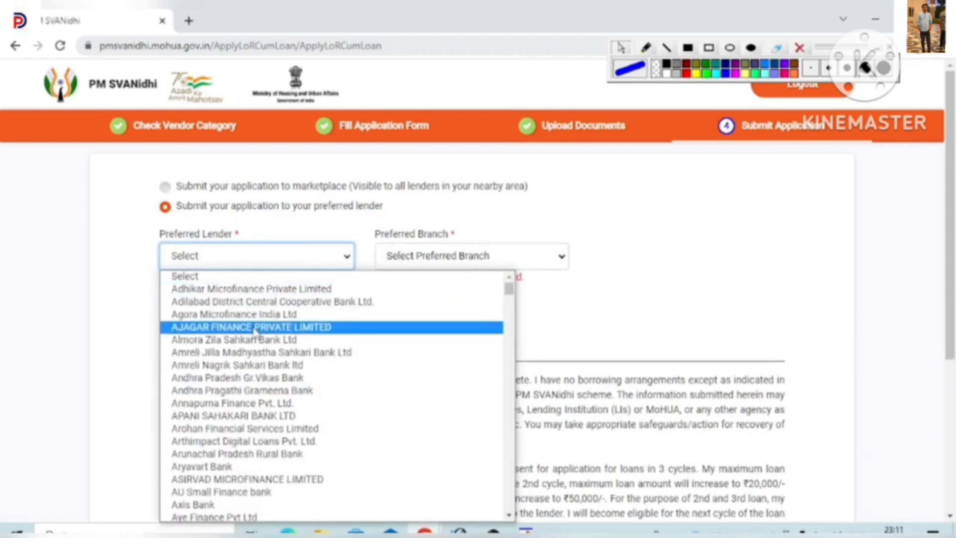
scroll(255, 333, down, 20)
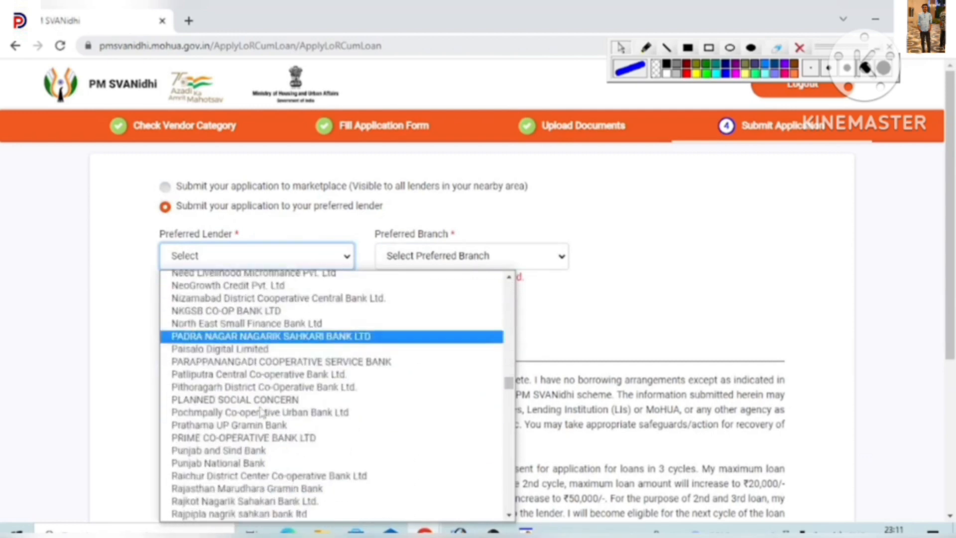
scroll(260, 412, down, 15)
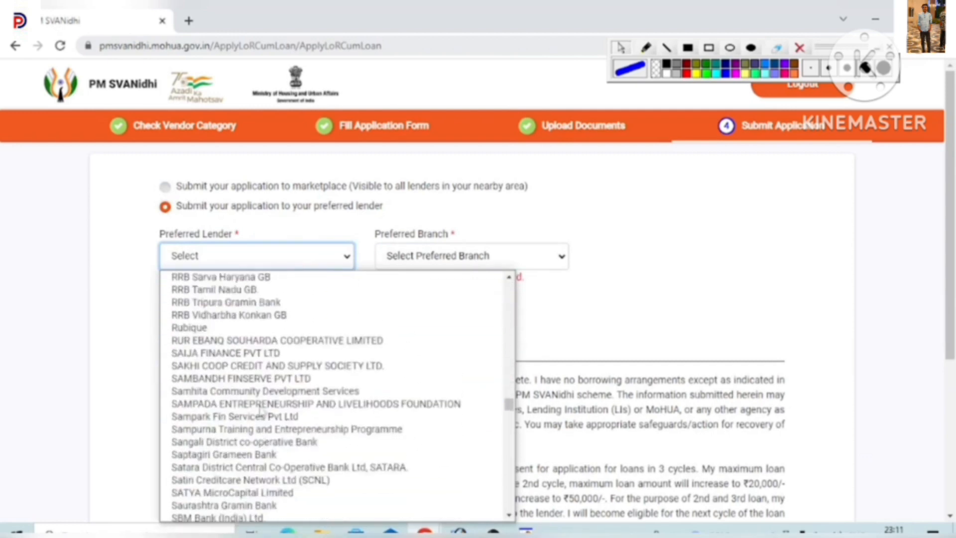
scroll(259, 412, up, 7)
scroll(234, 418, down, 8)
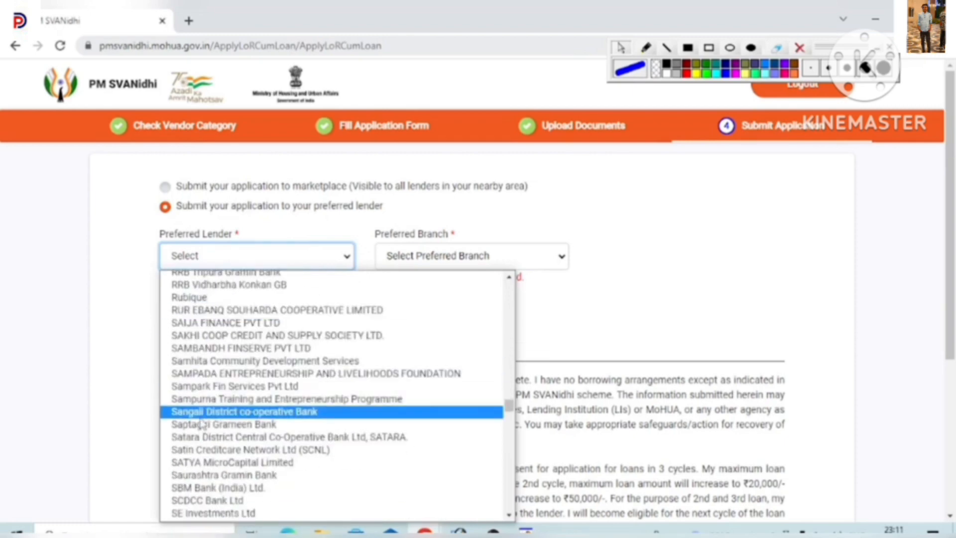
scroll(201, 423, down, 4)
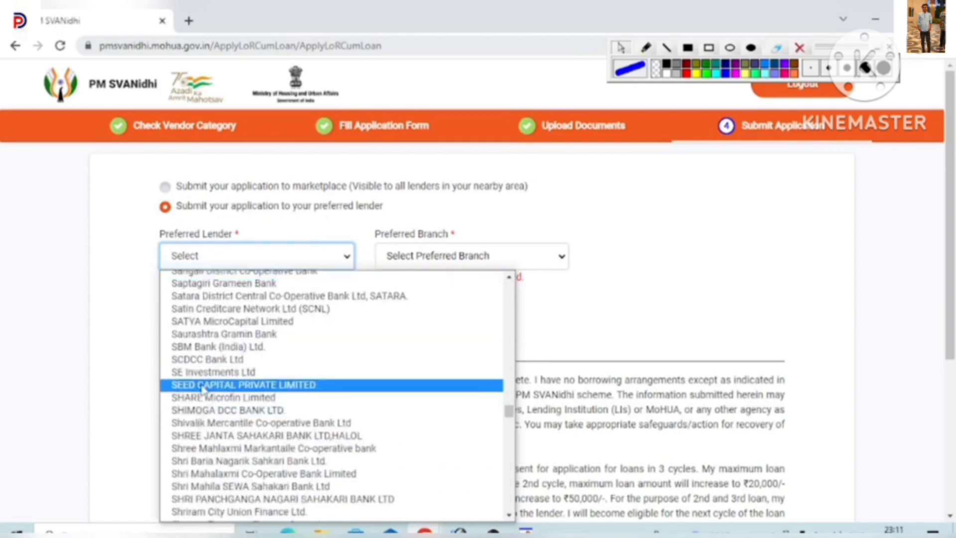
scroll(200, 388, down, 7)
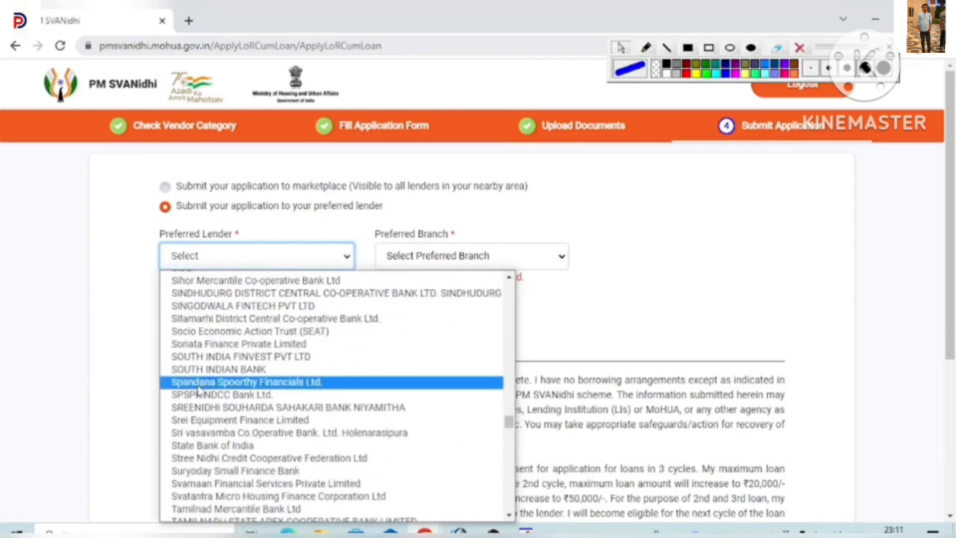
click(213, 445)
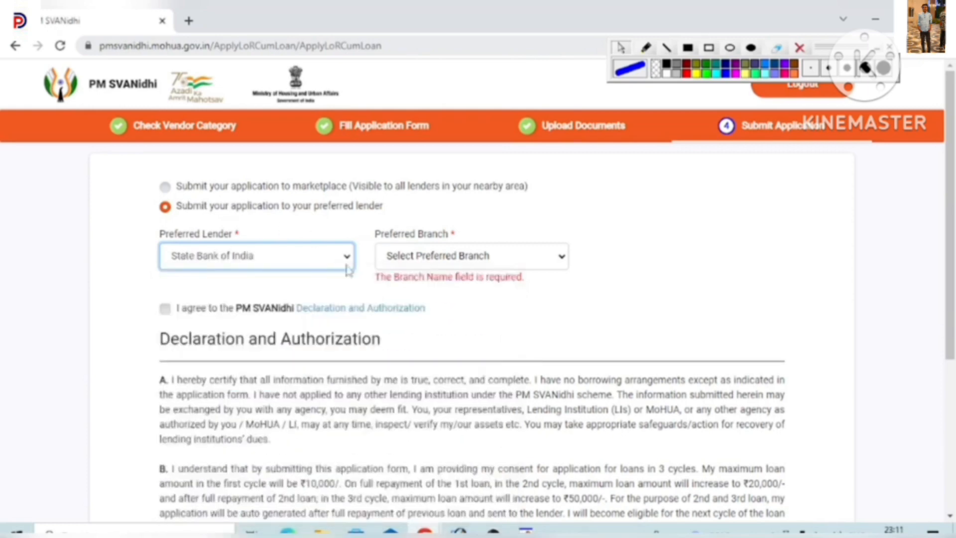
Select SBIN0014034 : FATHEPUR as the preferred branch
click(522, 263)
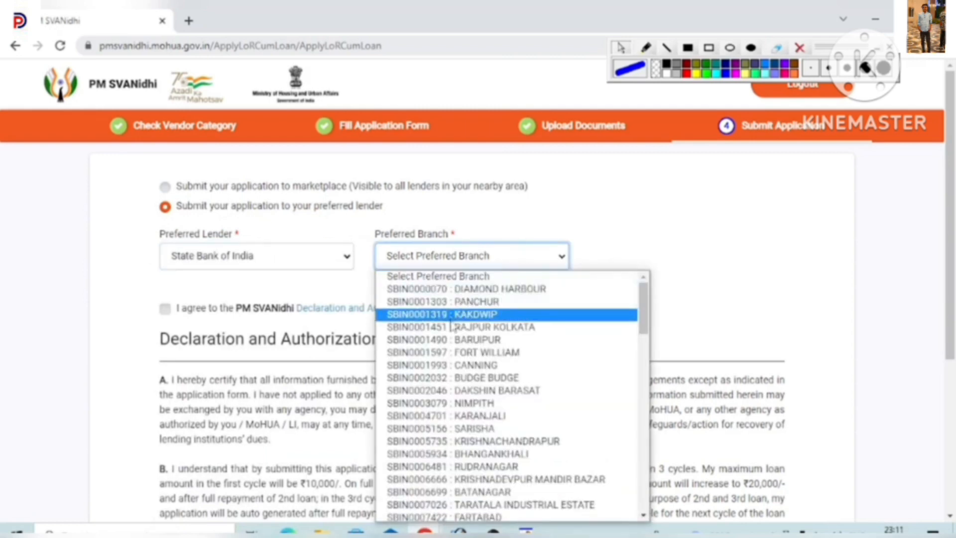
scroll(452, 340, down, 6)
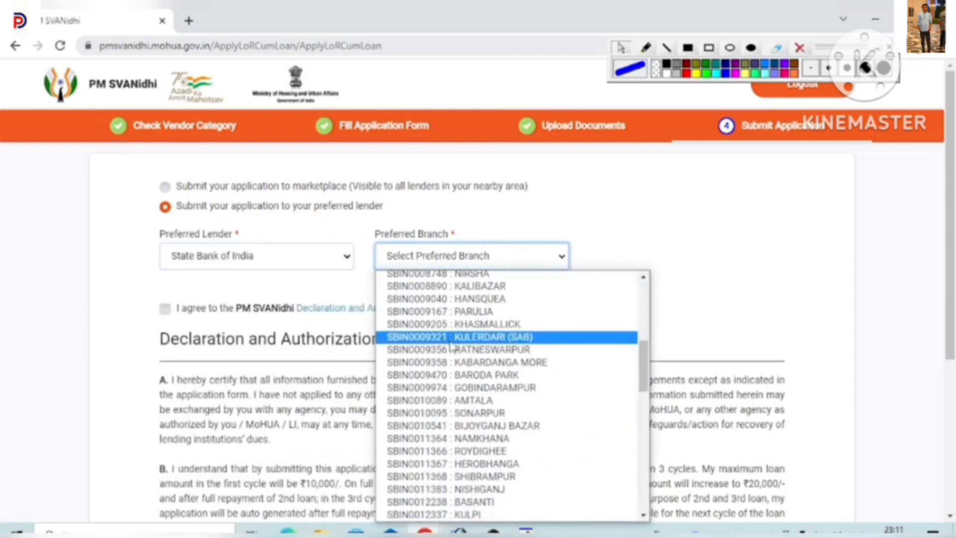
click(178, 323)
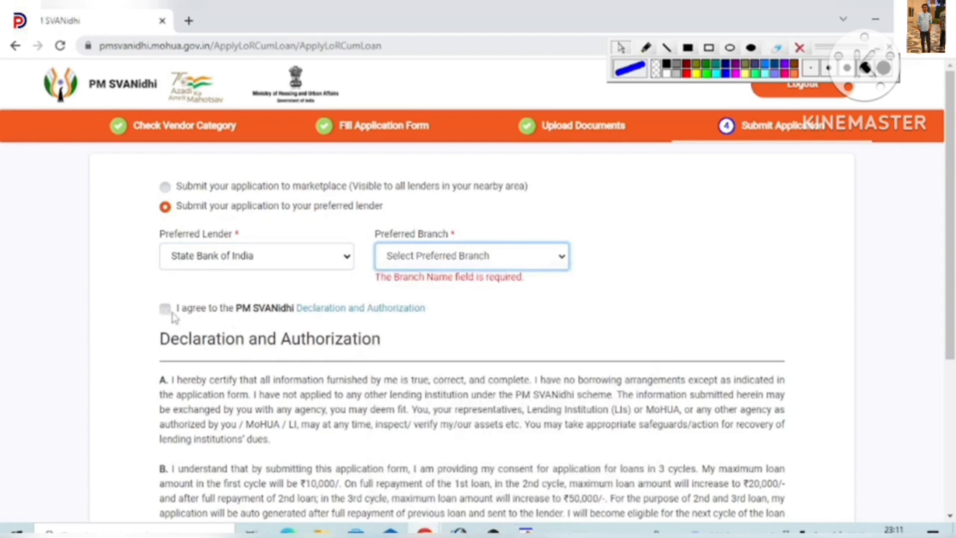
key(Down)
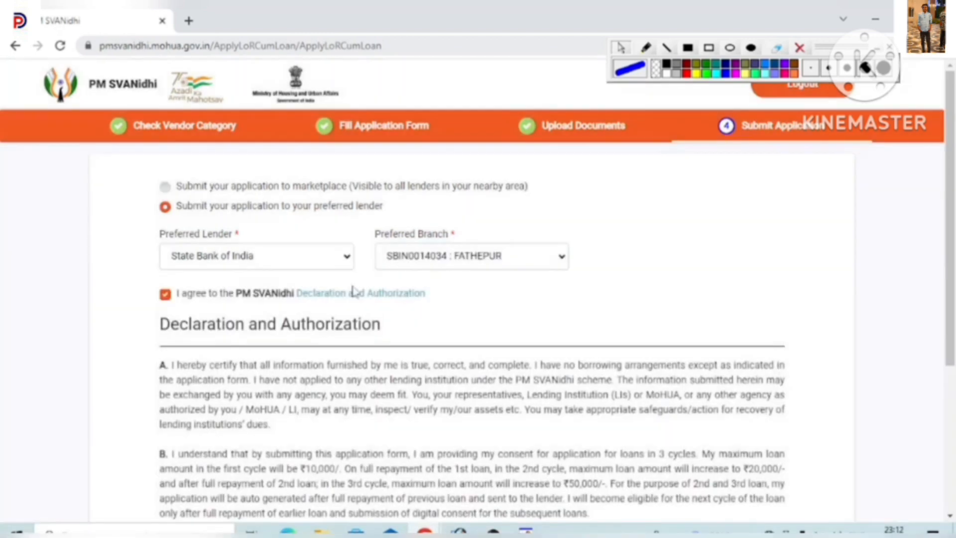
Agree to the PM SVANidhi Declaration and Authorization and submit the loan application
click(165, 294)
scroll(300, 359, down, 1)
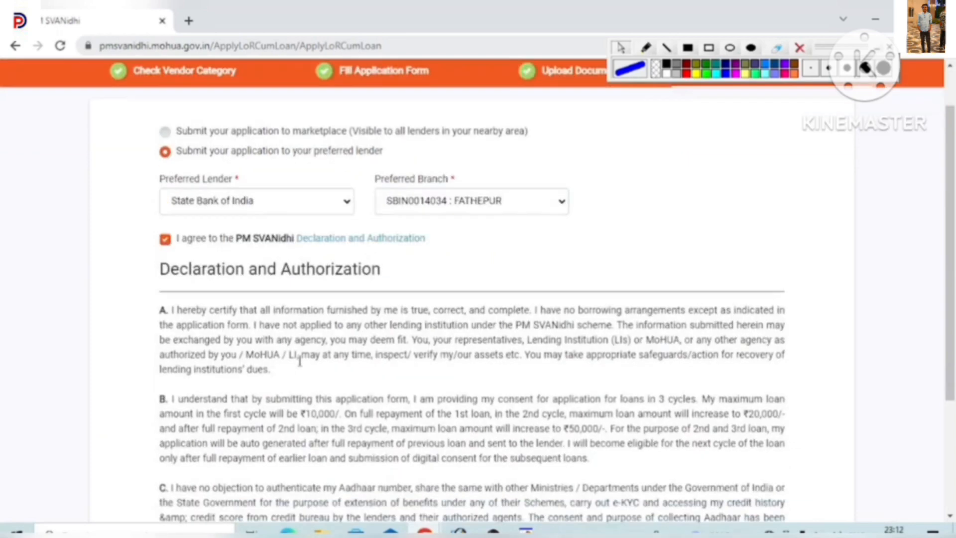
scroll(262, 308, down, 2)
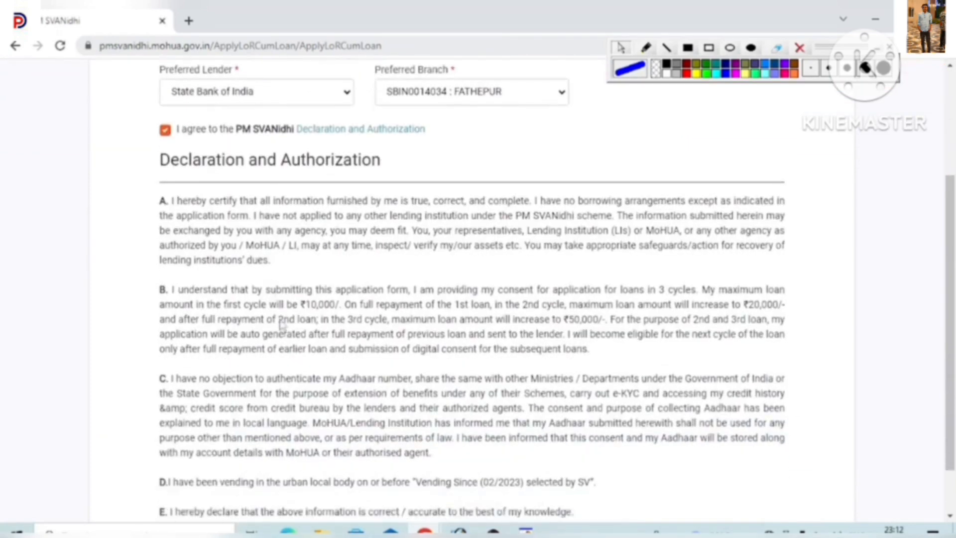
scroll(281, 326, down, 1)
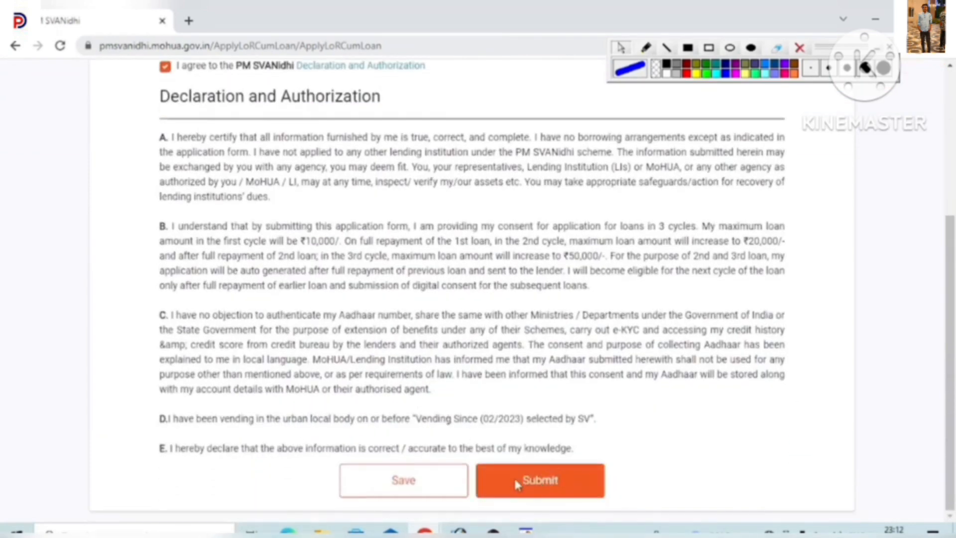
click(515, 480)
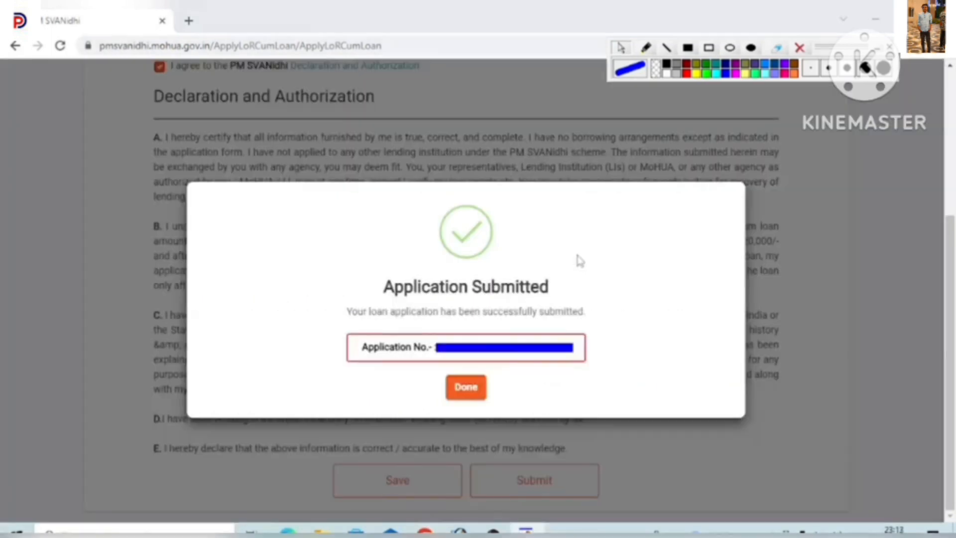